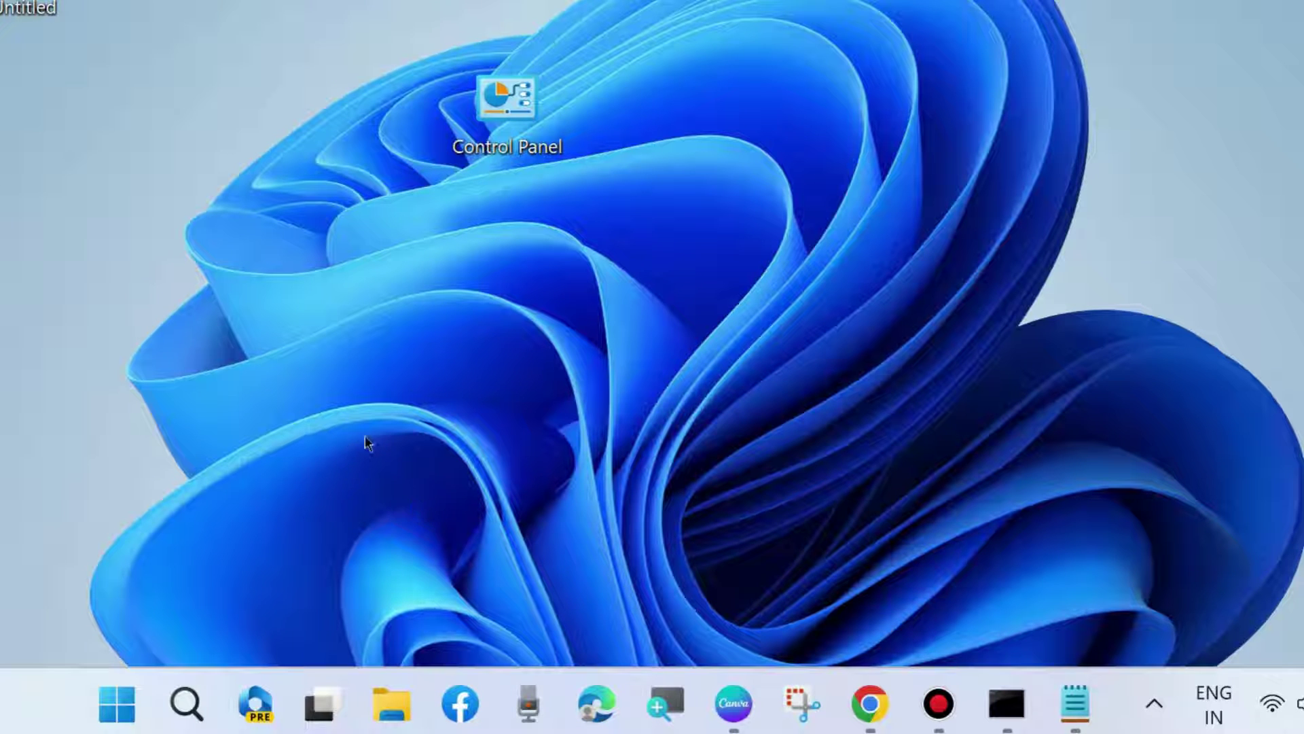
Check the Windows features list under Control Panel Programs, then close it without changes
{"action": "double_click", "coordinate": [495, 107]}
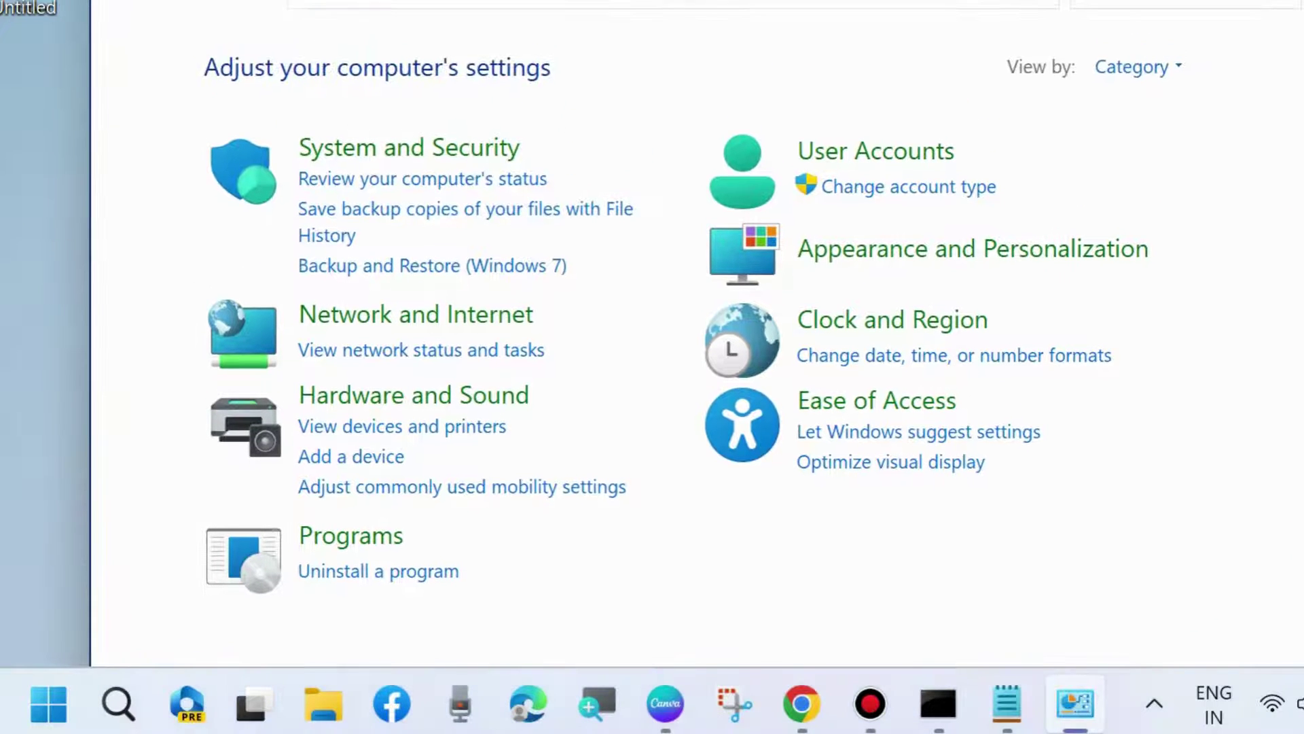
{"action": "left_click", "coordinate": [358, 548]}
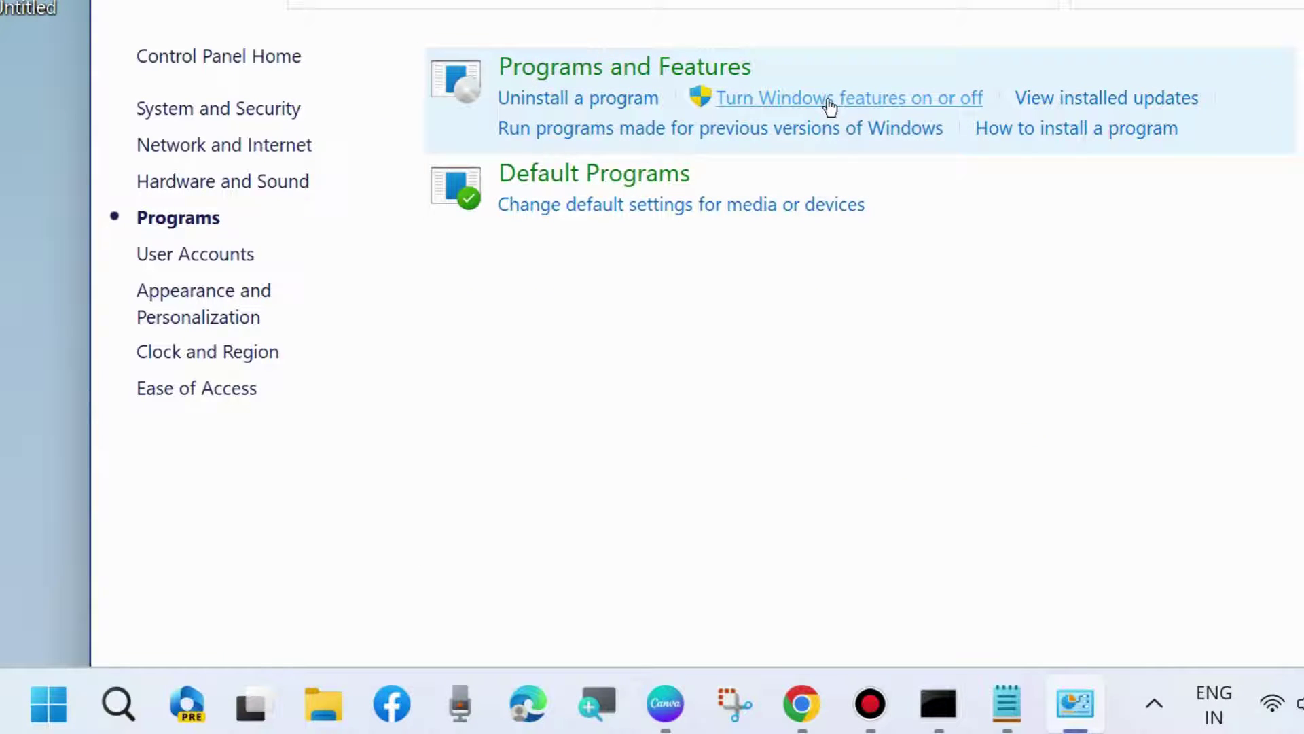
{"action": "left_click", "coordinate": [836, 99]}
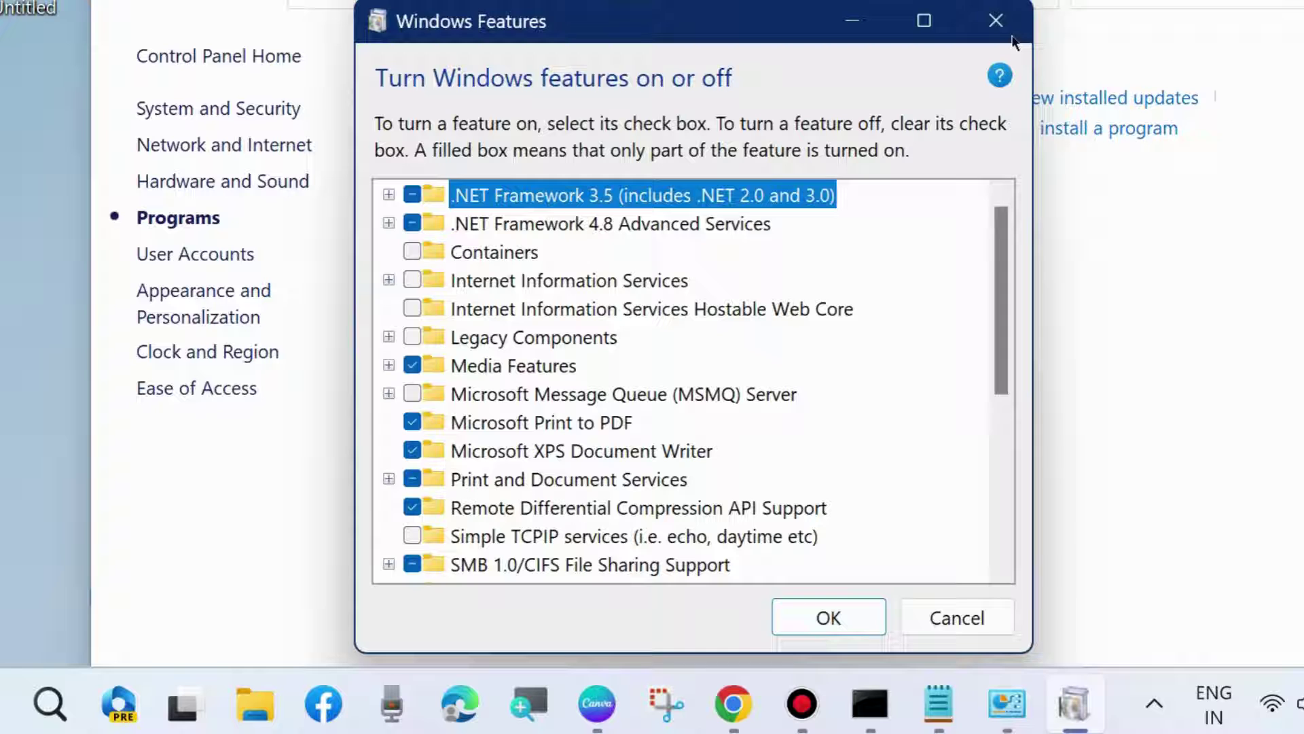
{"action": "left_click", "coordinate": [996, 22]}
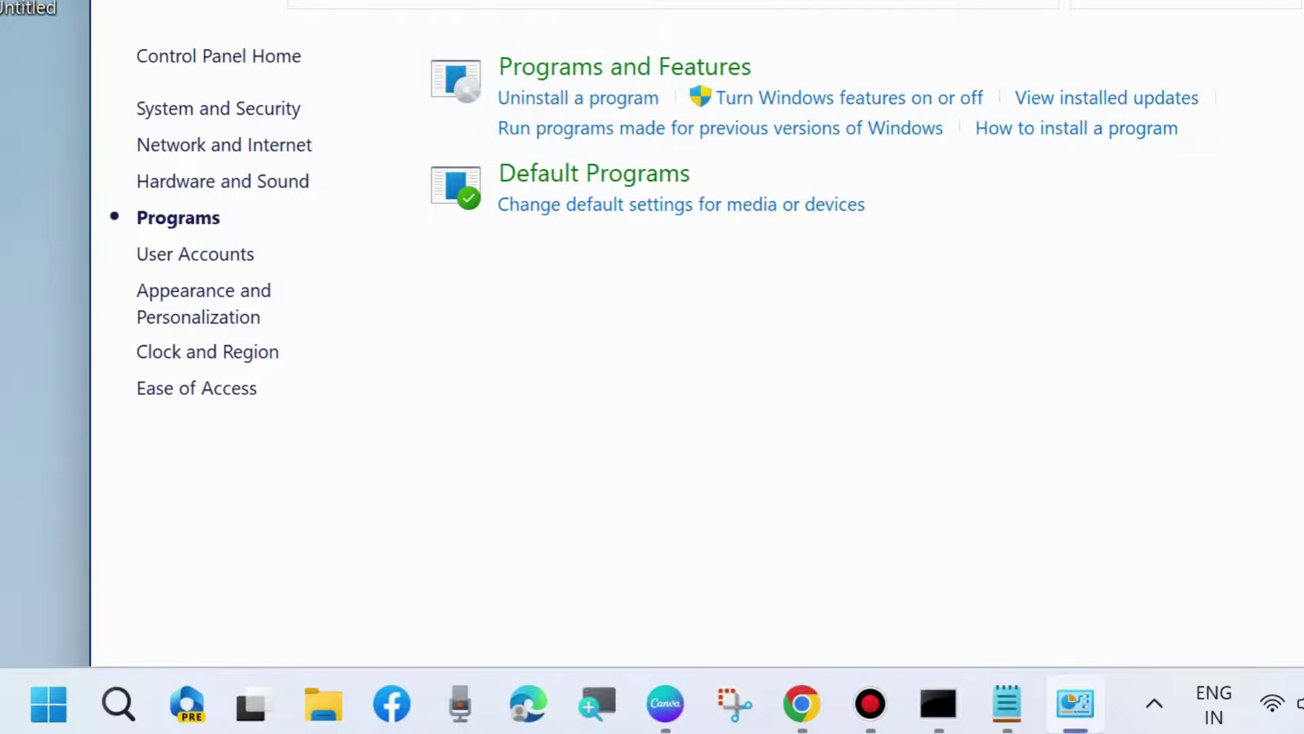
{"action": "key", "text": "alt+F4"}
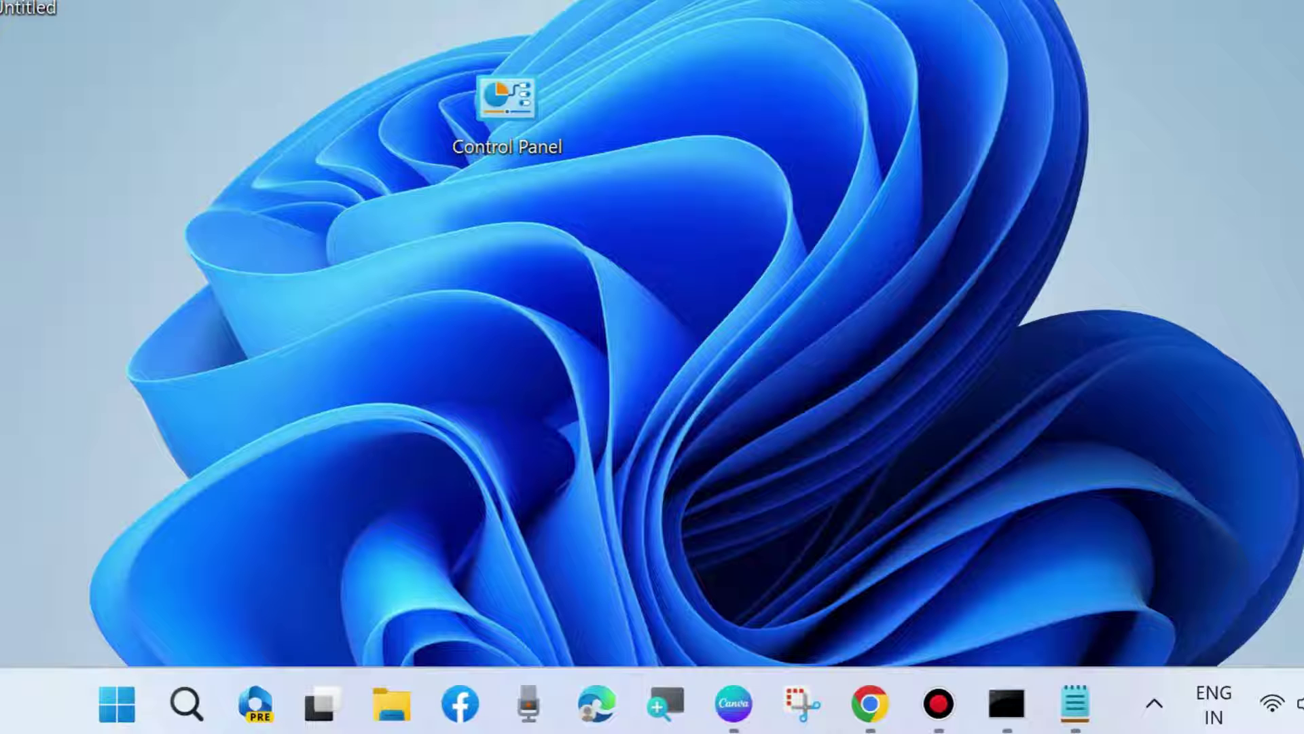
{"action": "mouse_move", "coordinate": [869, 704]}
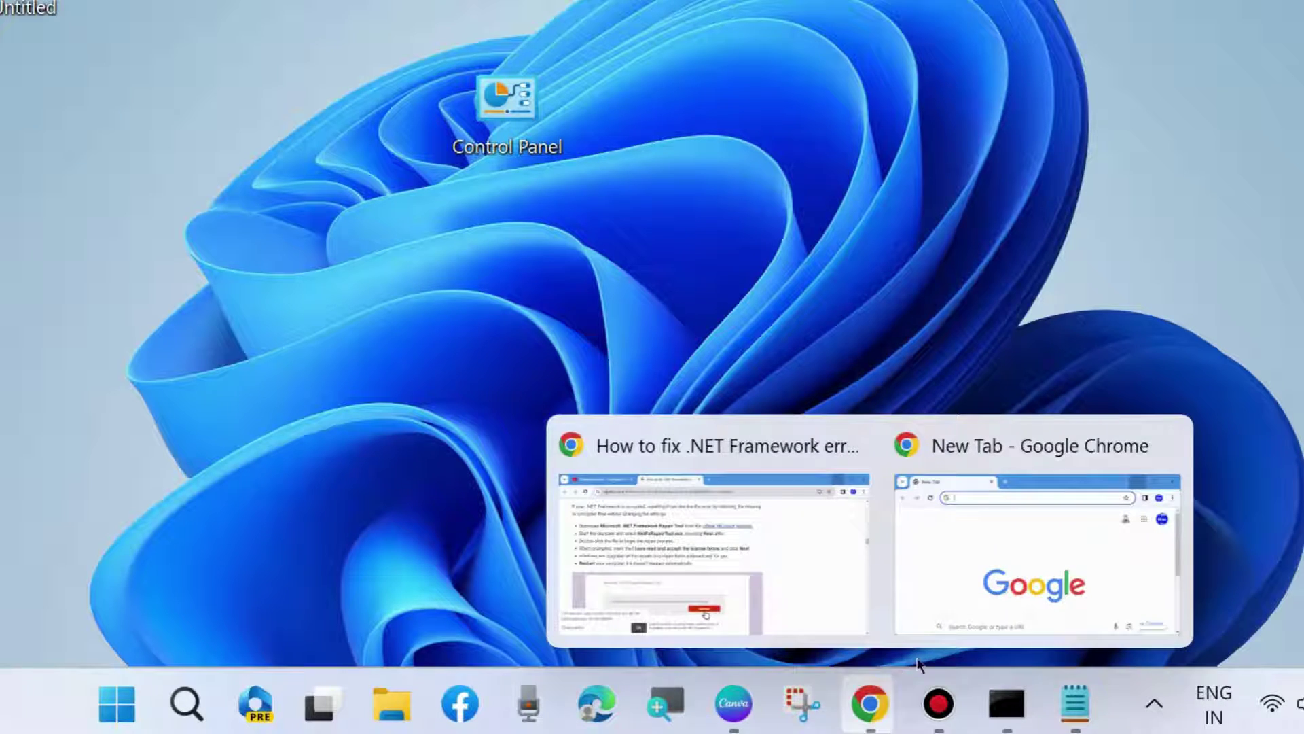
Switch to Chrome and navigate to microsoft.com
{"action": "left_click", "coordinate": [1060, 499]}
{"action": "type", "text": "mic"}
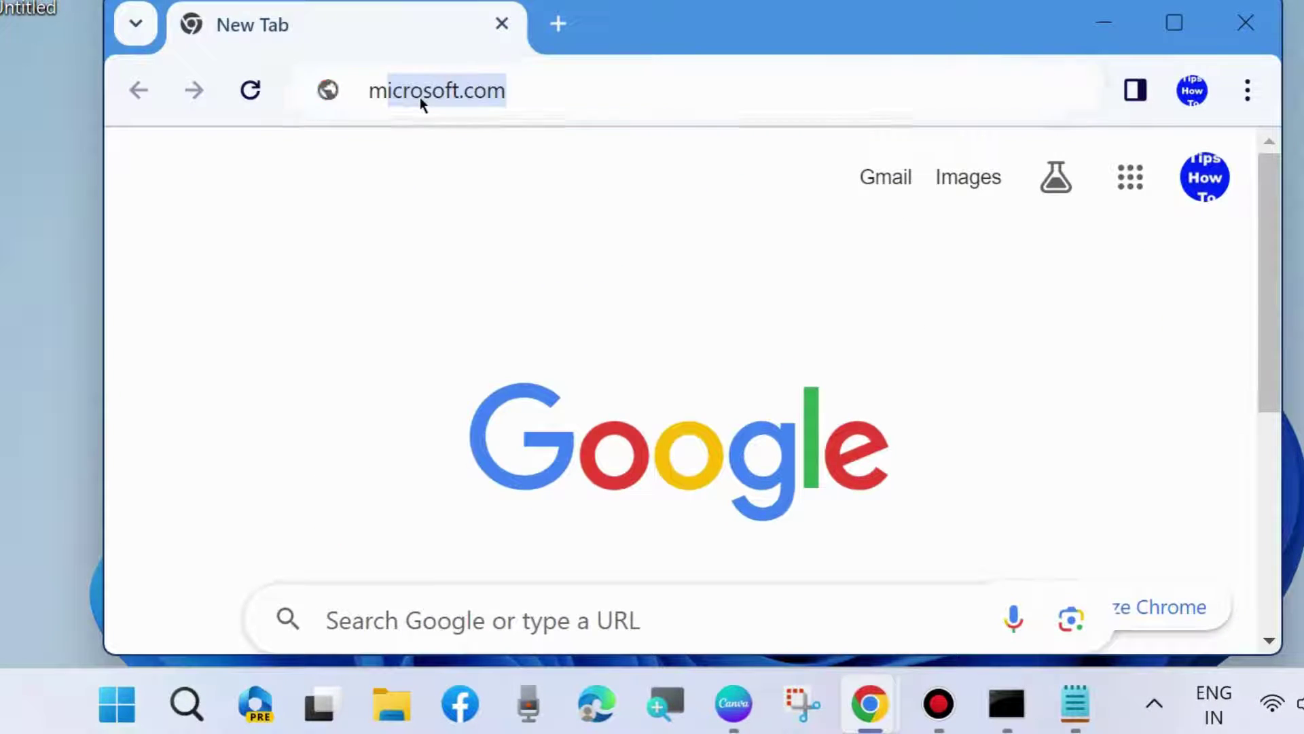
{"action": "type", "text": "rosoft"}
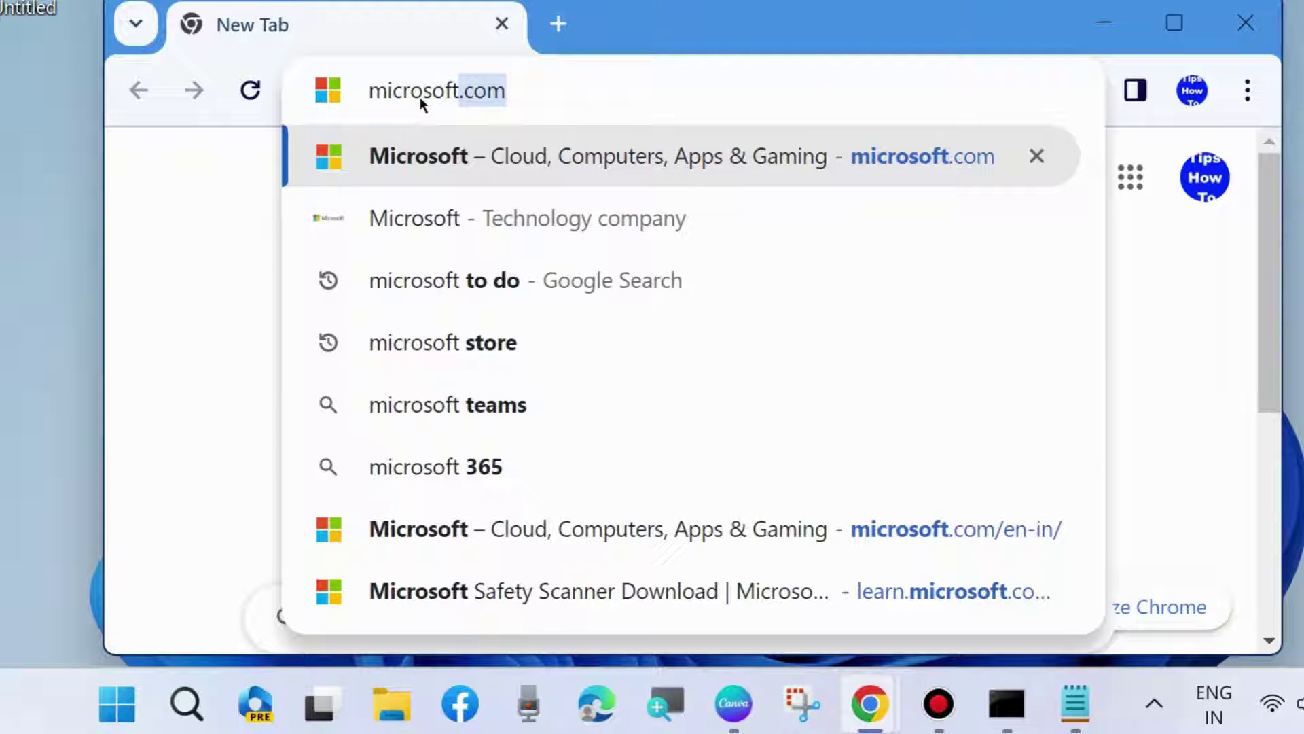
{"action": "key", "text": "Return"}
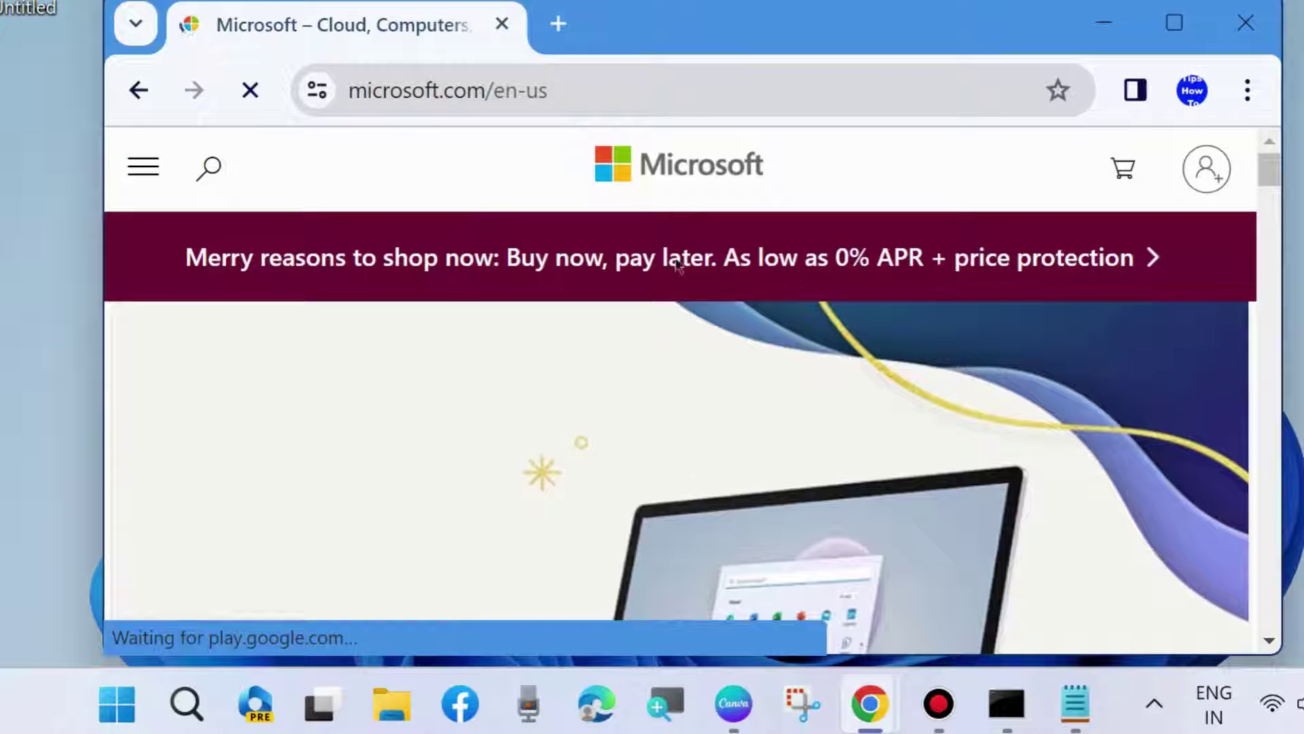
Search Microsoft.com for 'microsoft.net frame work repair tool download'
{"action": "left_click", "coordinate": [212, 171]}
{"action": "type", "text": "m"}
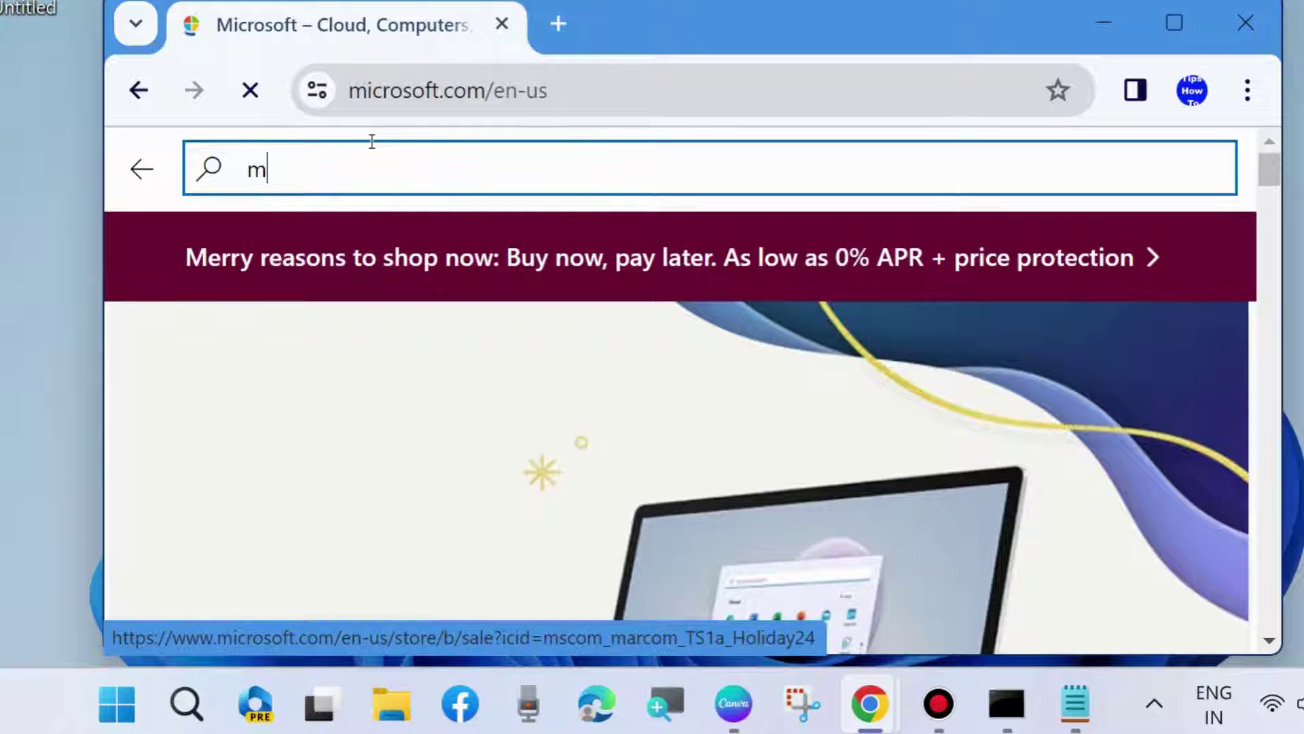
{"action": "type", "text": "icrosof"}
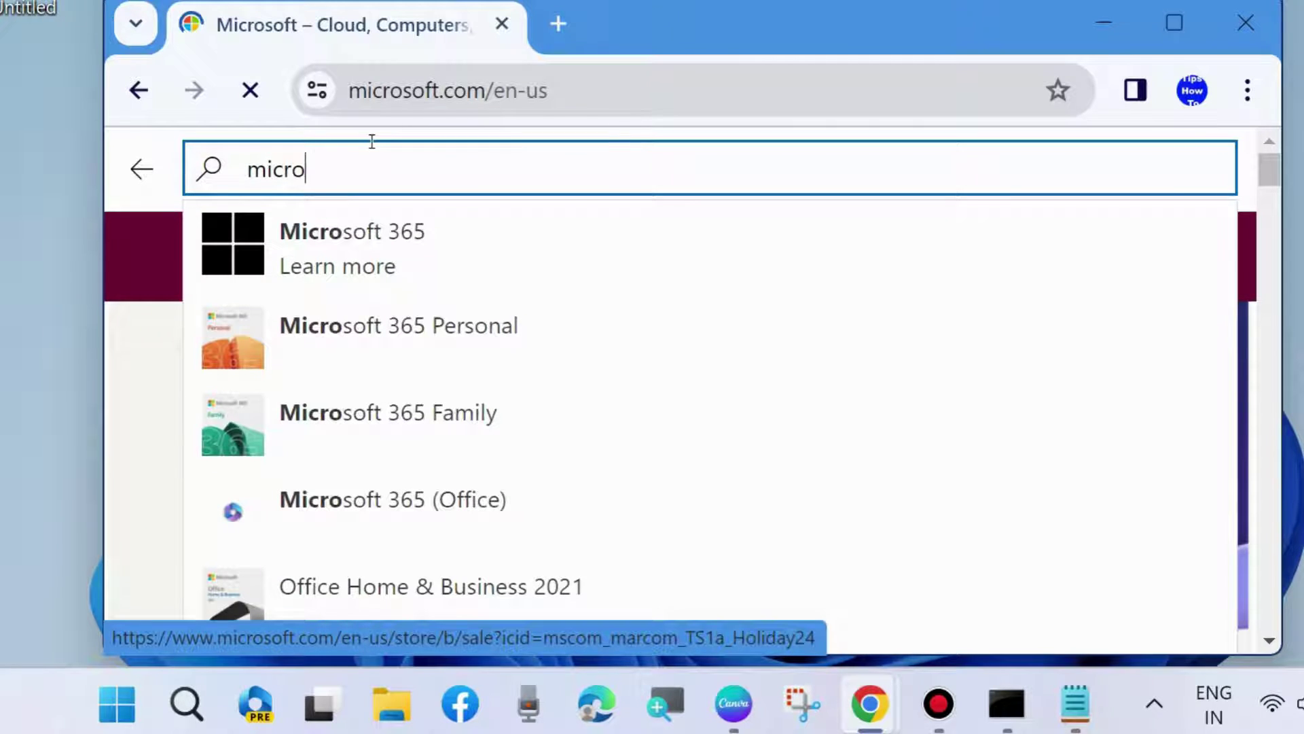
{"action": "type", "text": "t."}
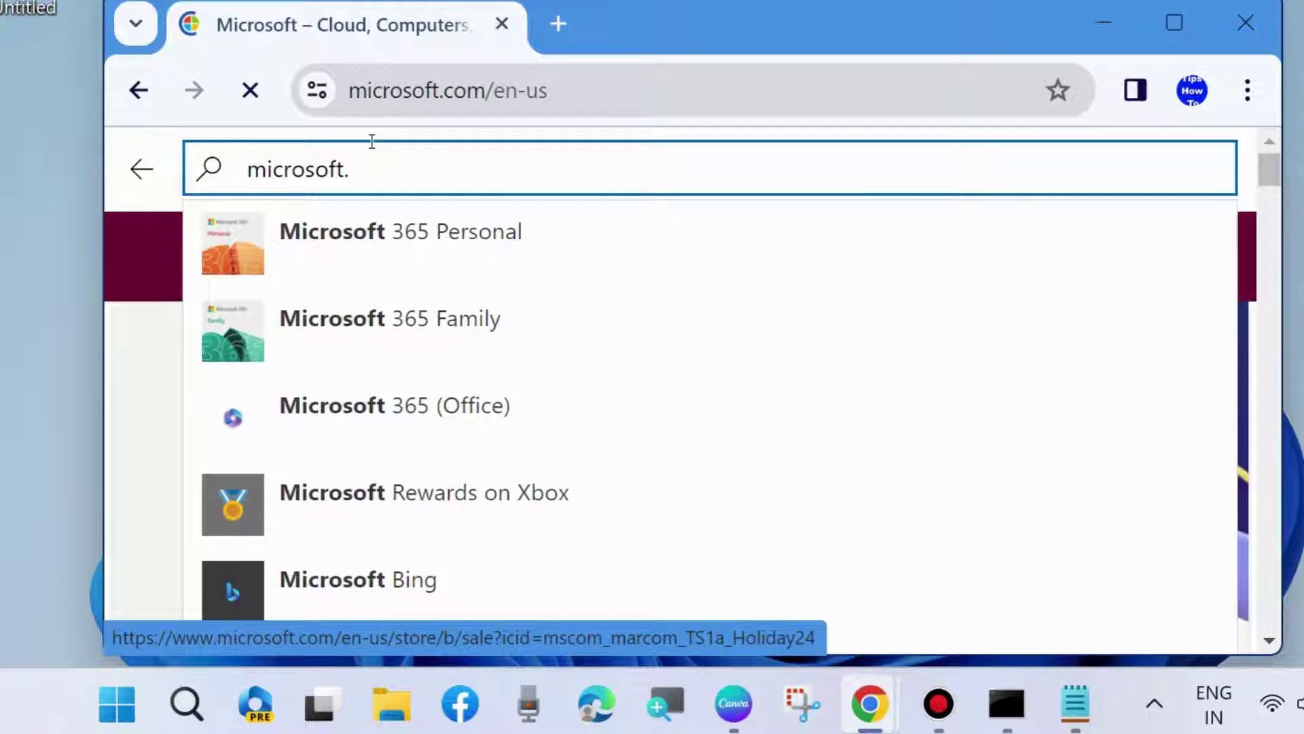
{"action": "key", "text": "BackSpace"}
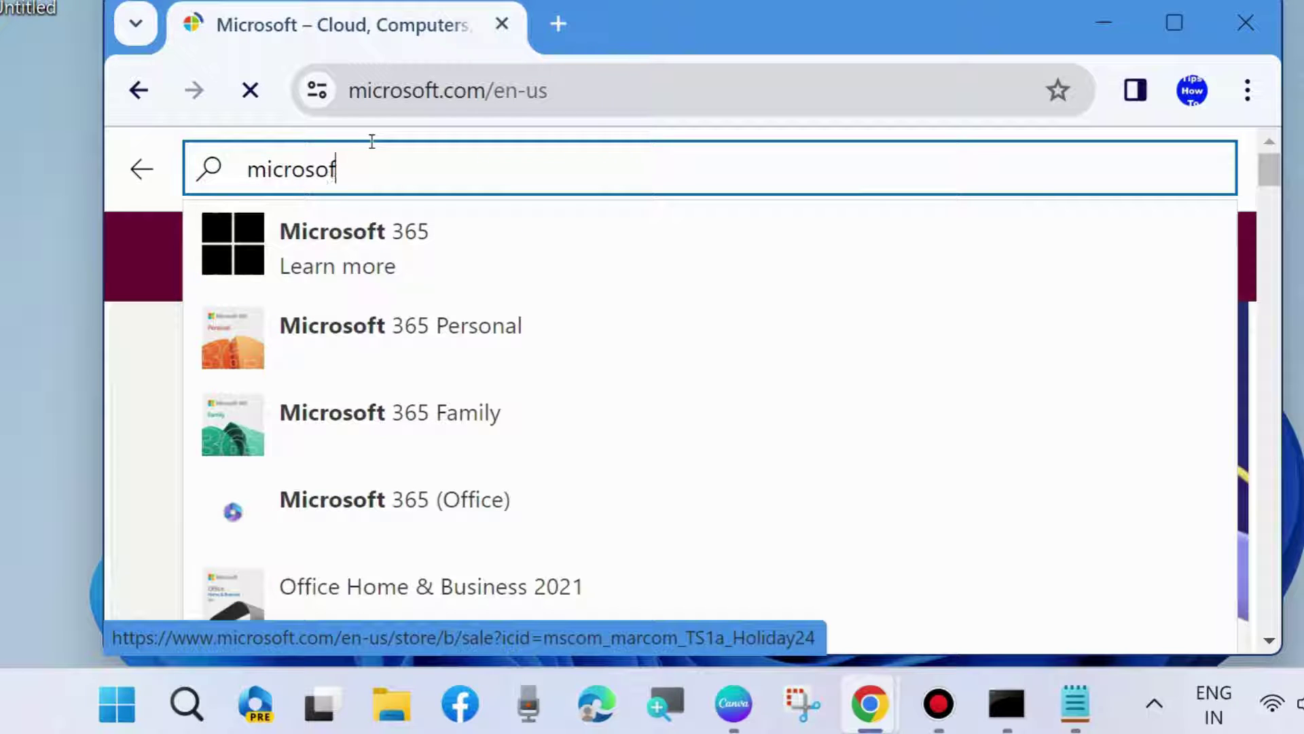
{"action": "key", "text": "BackSpace"}
{"action": "key", "text": "BackSpace"}
{"action": "key", "text": "BackSpace"}
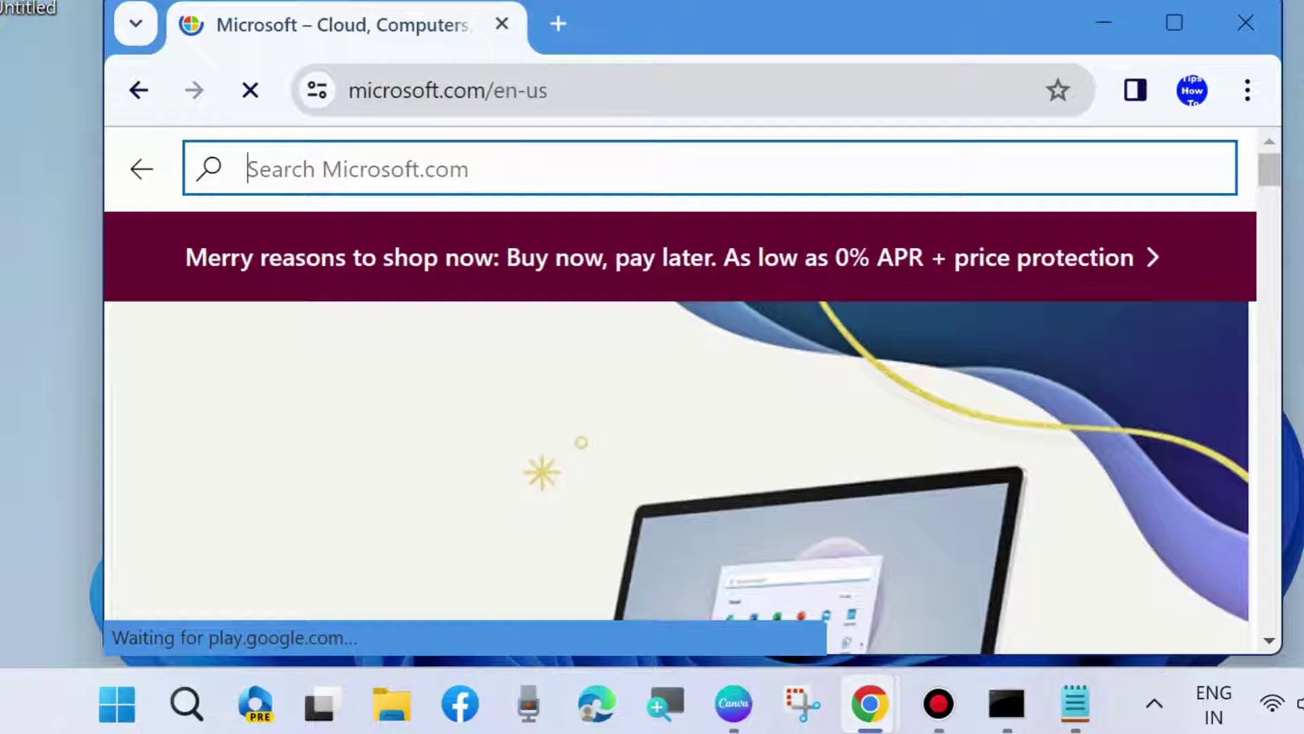
{"action": "left_click", "coordinate": [343, 170]}
{"action": "type", "text": "m"}
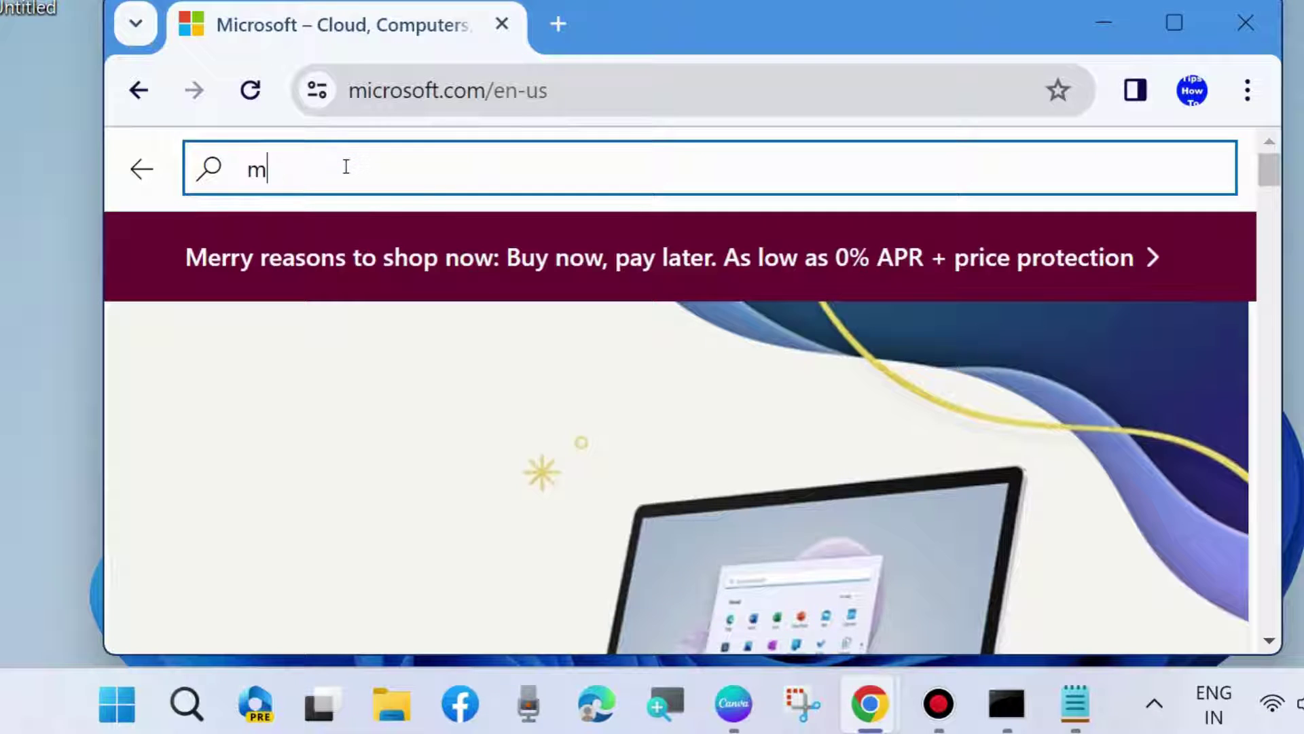
{"action": "type", "text": "icrosoft"}
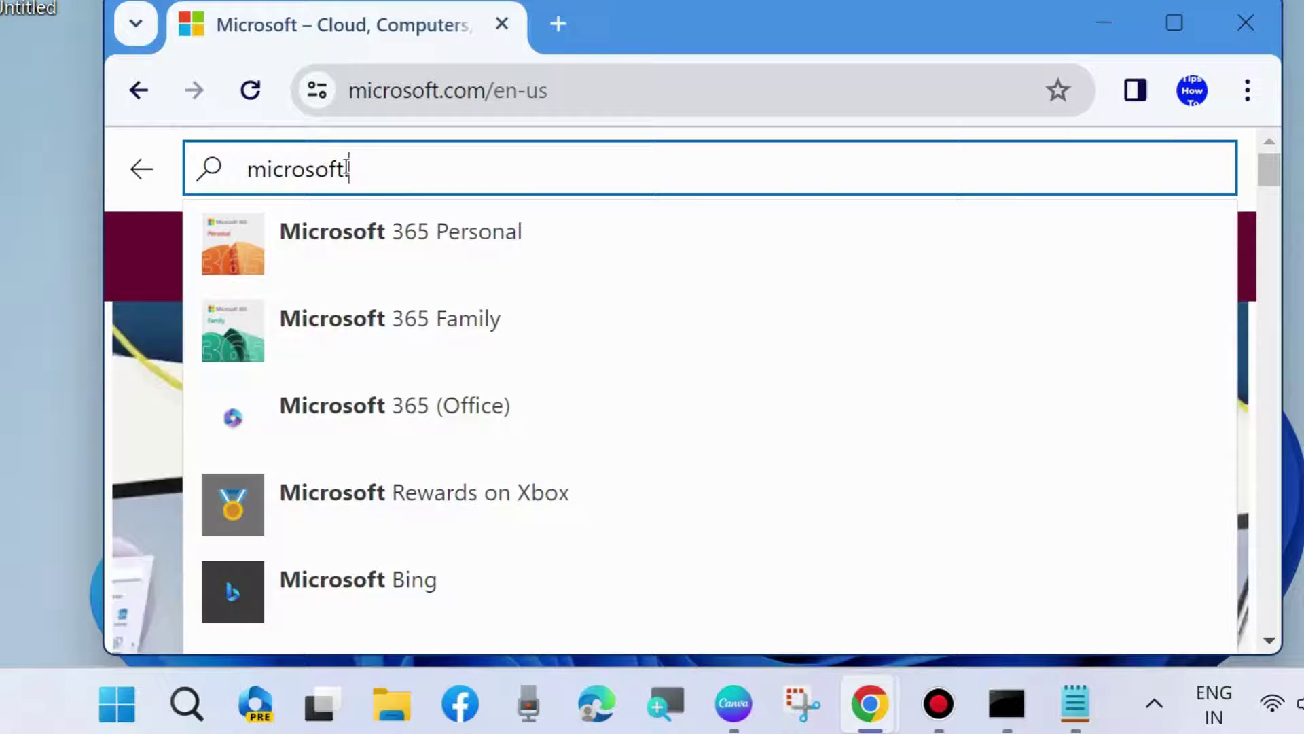
{"action": "type", "text": ".net fra"}
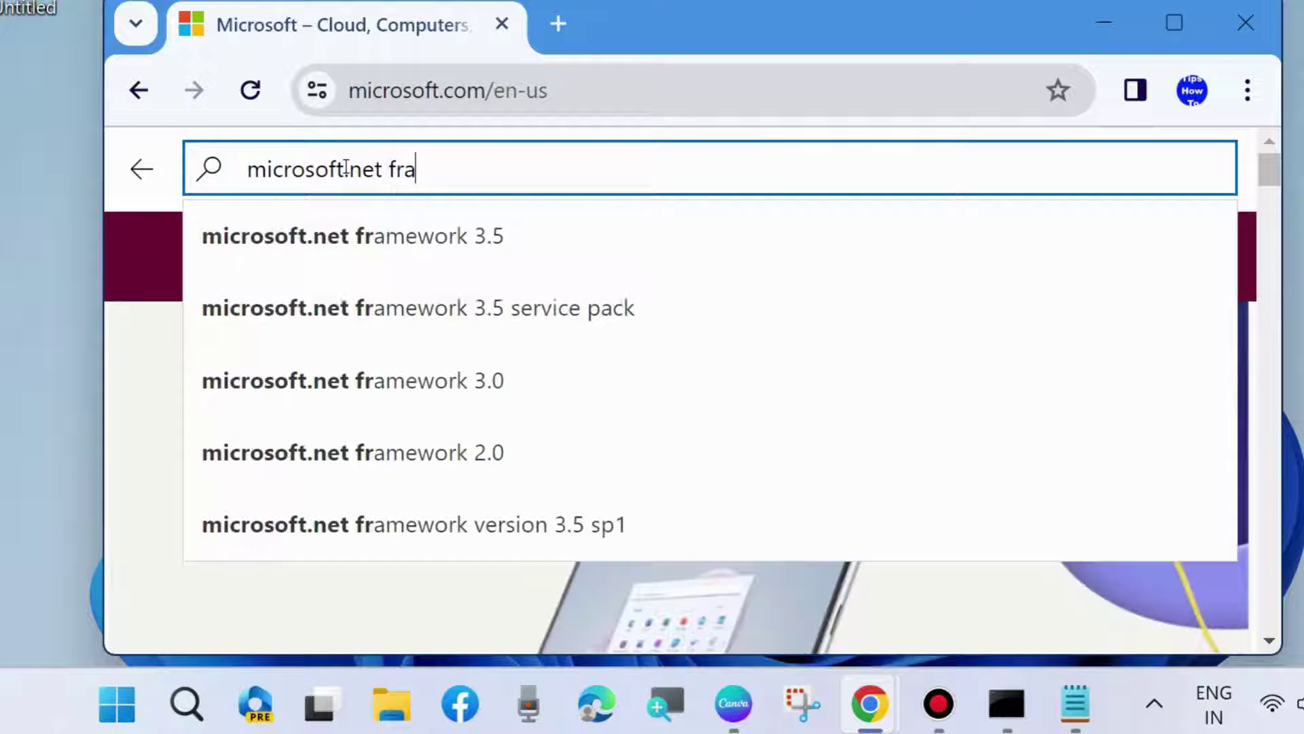
{"action": "type", "text": "me work re"}
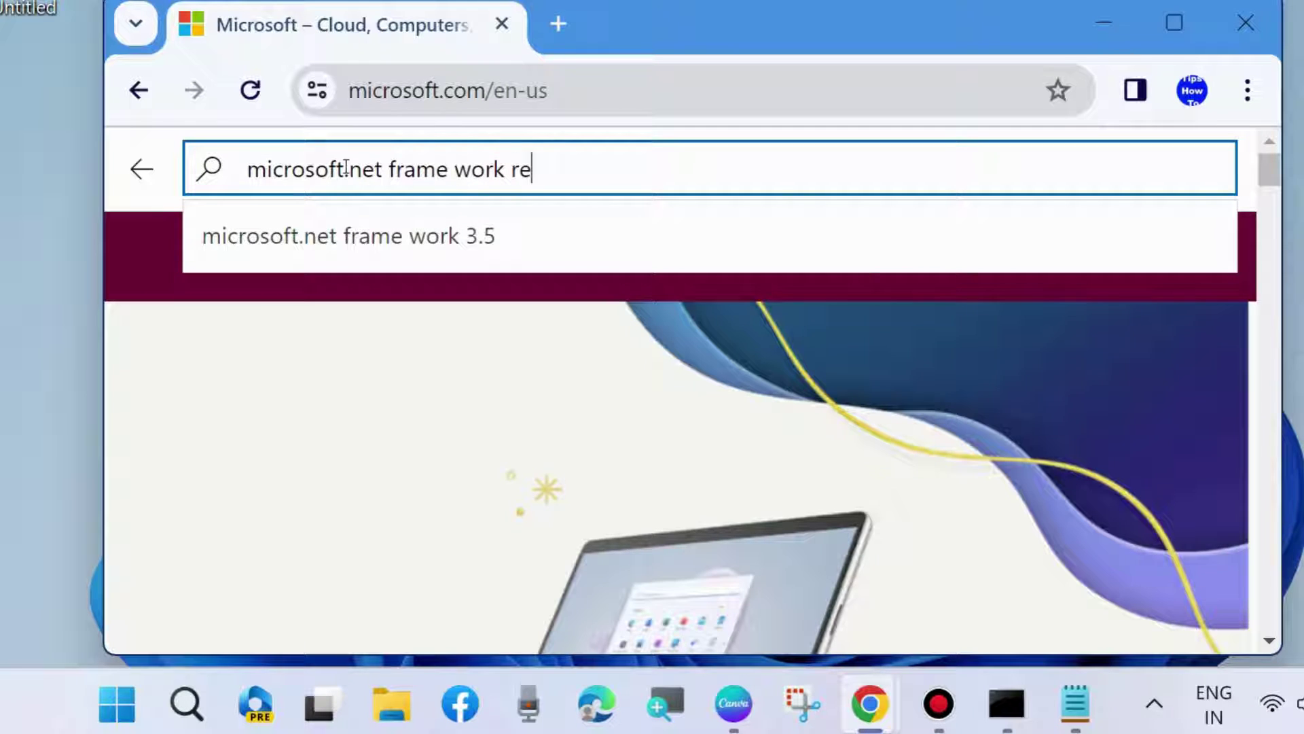
{"action": "type", "text": "pair tool "}
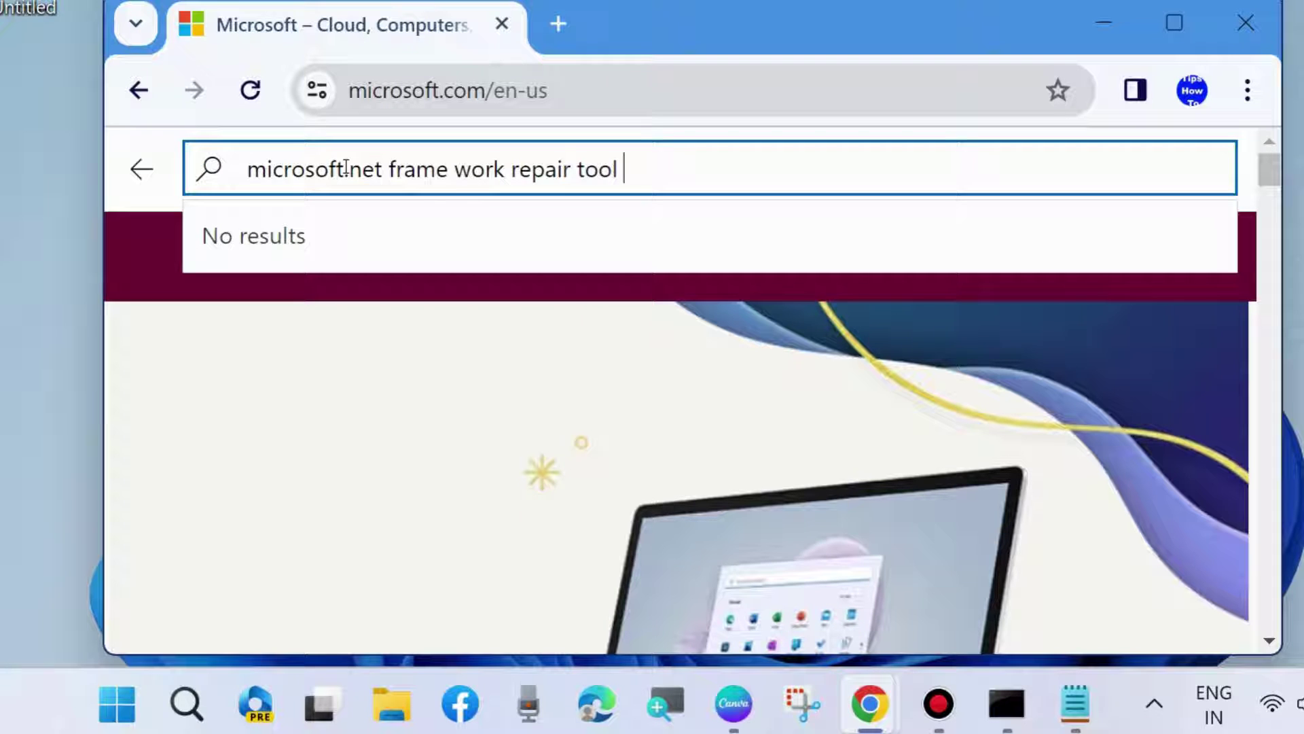
{"action": "type", "text": "downlo"}
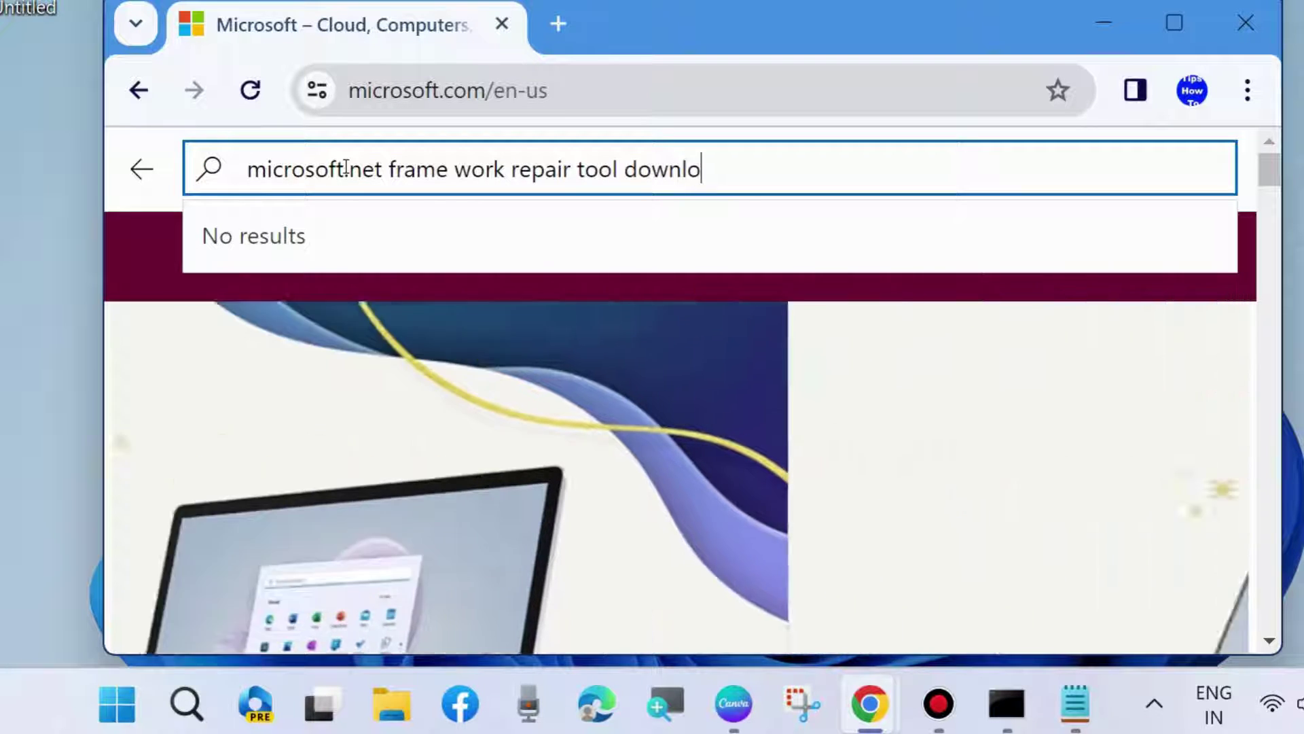
{"action": "type", "text": "ad"}
{"action": "key", "text": "Return"}
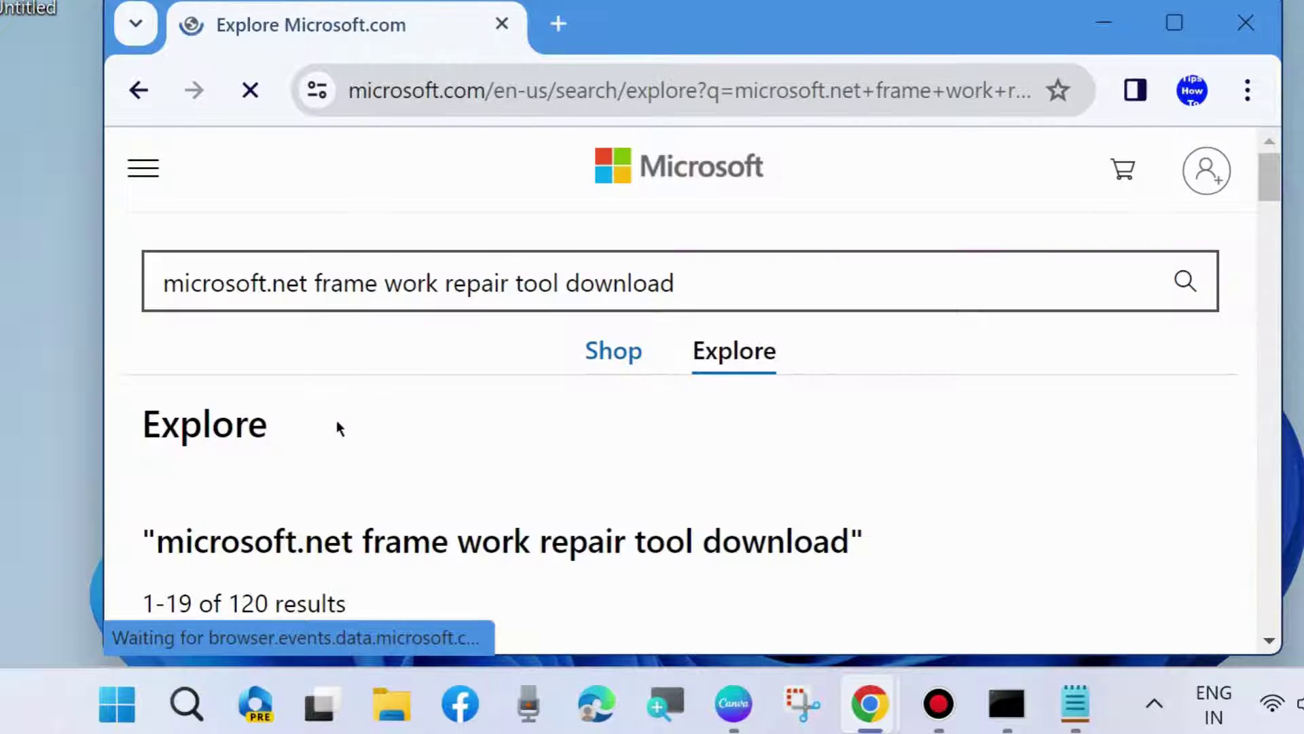
{"action": "scroll", "coordinate": [335, 432], "scroll_direction": "down", "scroll_amount": 1}
{"action": "scroll", "coordinate": [335, 430], "scroll_direction": "down", "scroll_amount": 2}
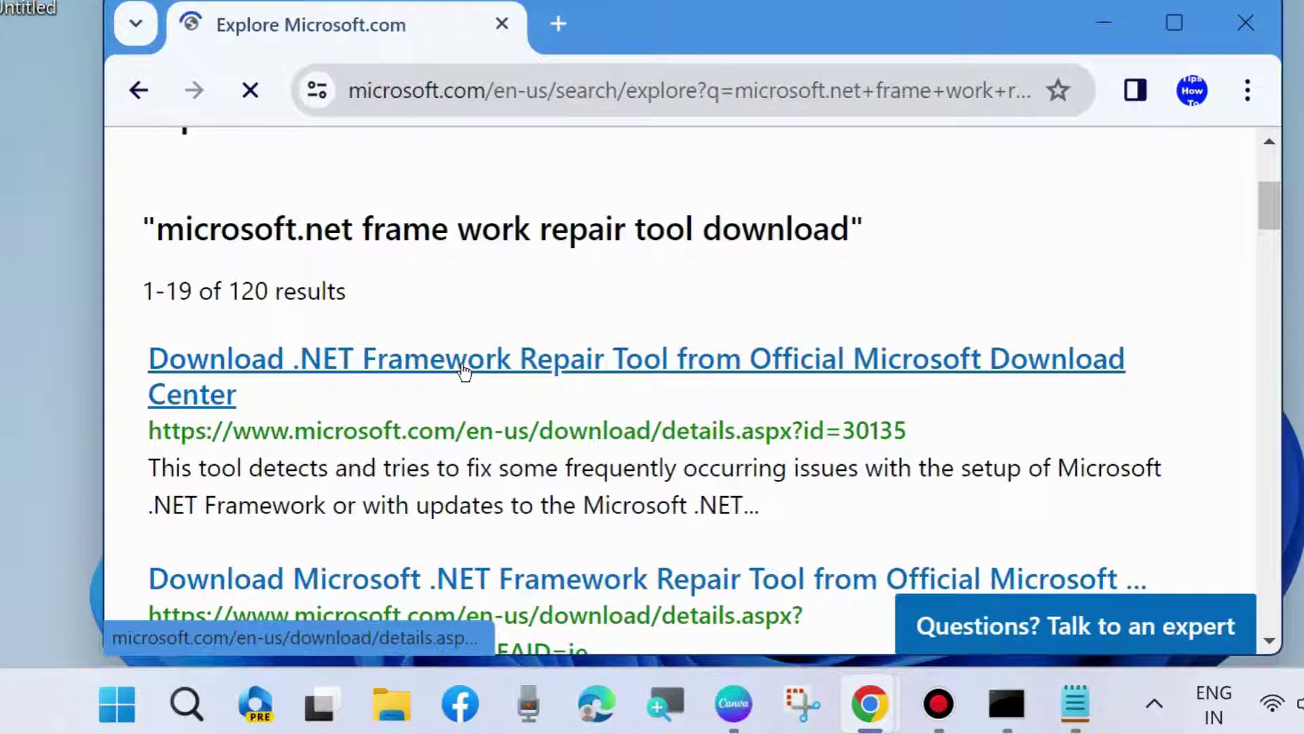
Download NetFxRepairTool.exe from the official Download Center result
{"action": "left_click", "coordinate": [472, 369]}
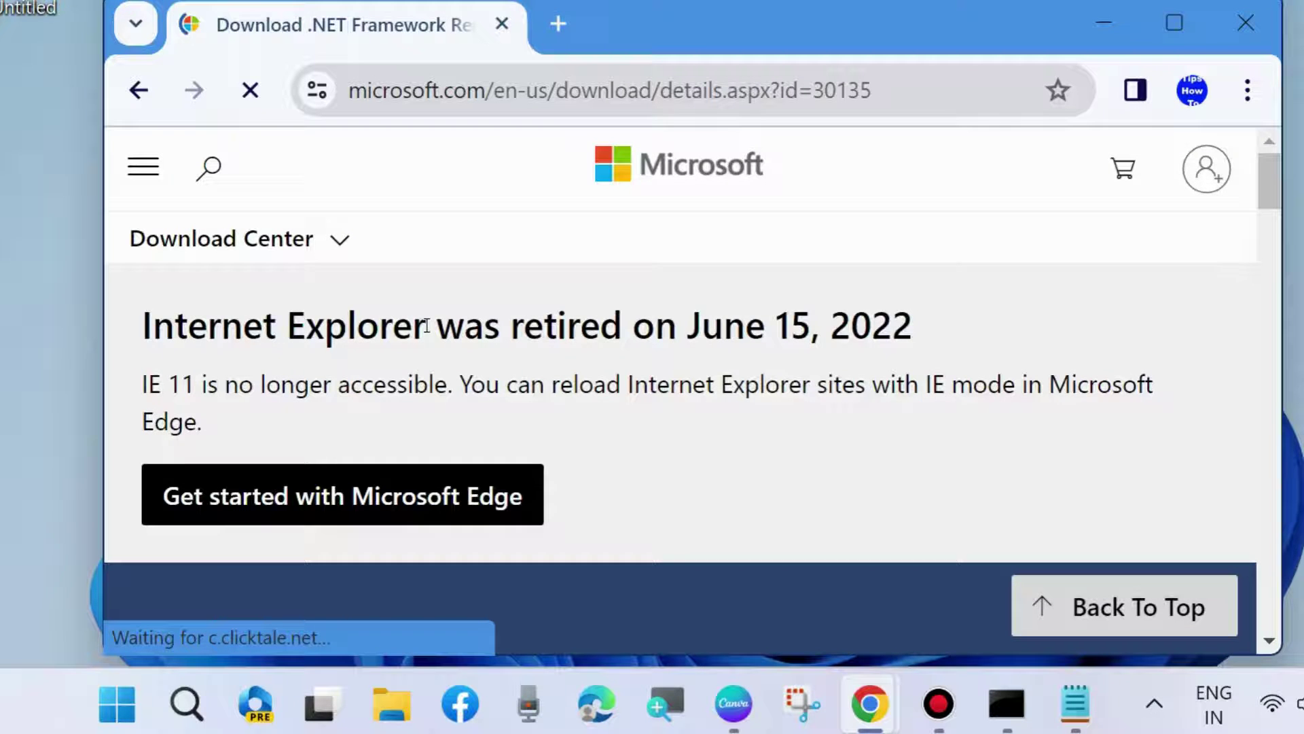
{"action": "scroll", "coordinate": [433, 351], "scroll_direction": "down", "scroll_amount": 2}
{"action": "scroll", "coordinate": [434, 356], "scroll_direction": "down", "scroll_amount": 3}
{"action": "scroll", "coordinate": [435, 356], "scroll_direction": "down", "scroll_amount": 3}
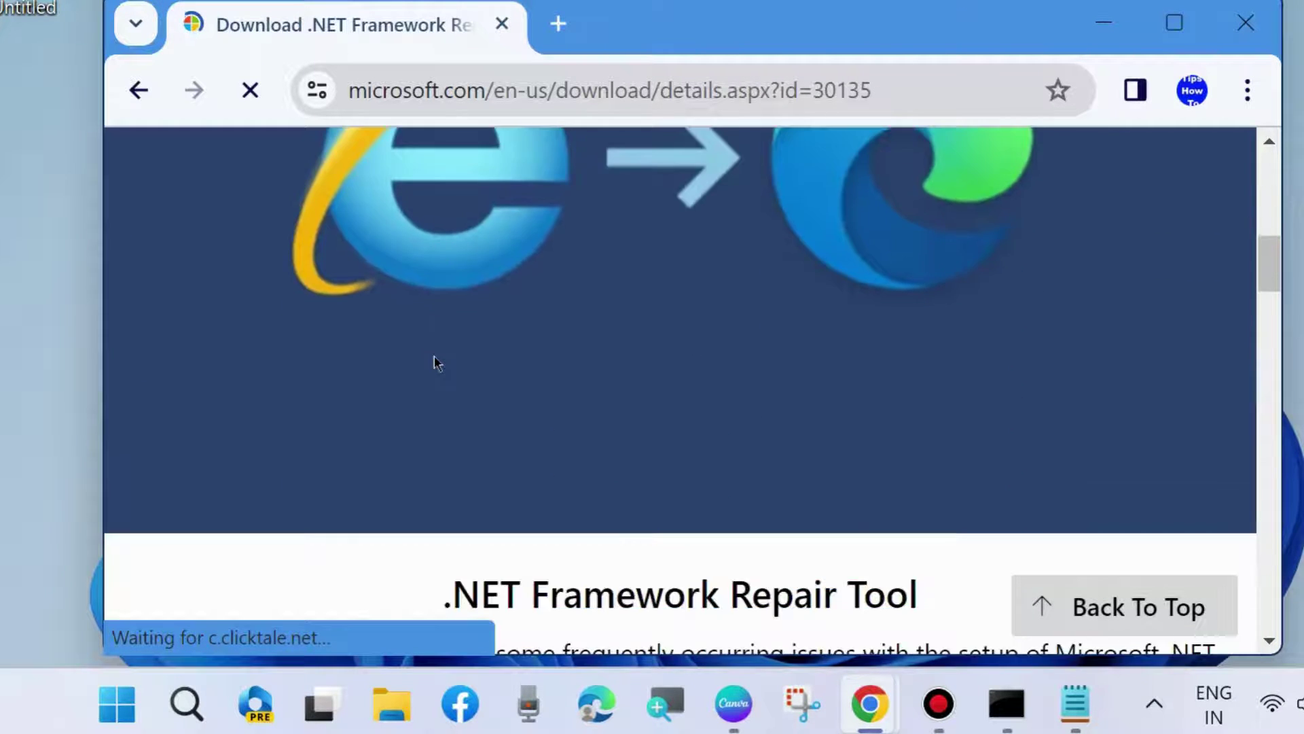
{"action": "scroll", "coordinate": [449, 354], "scroll_direction": "down", "scroll_amount": 4}
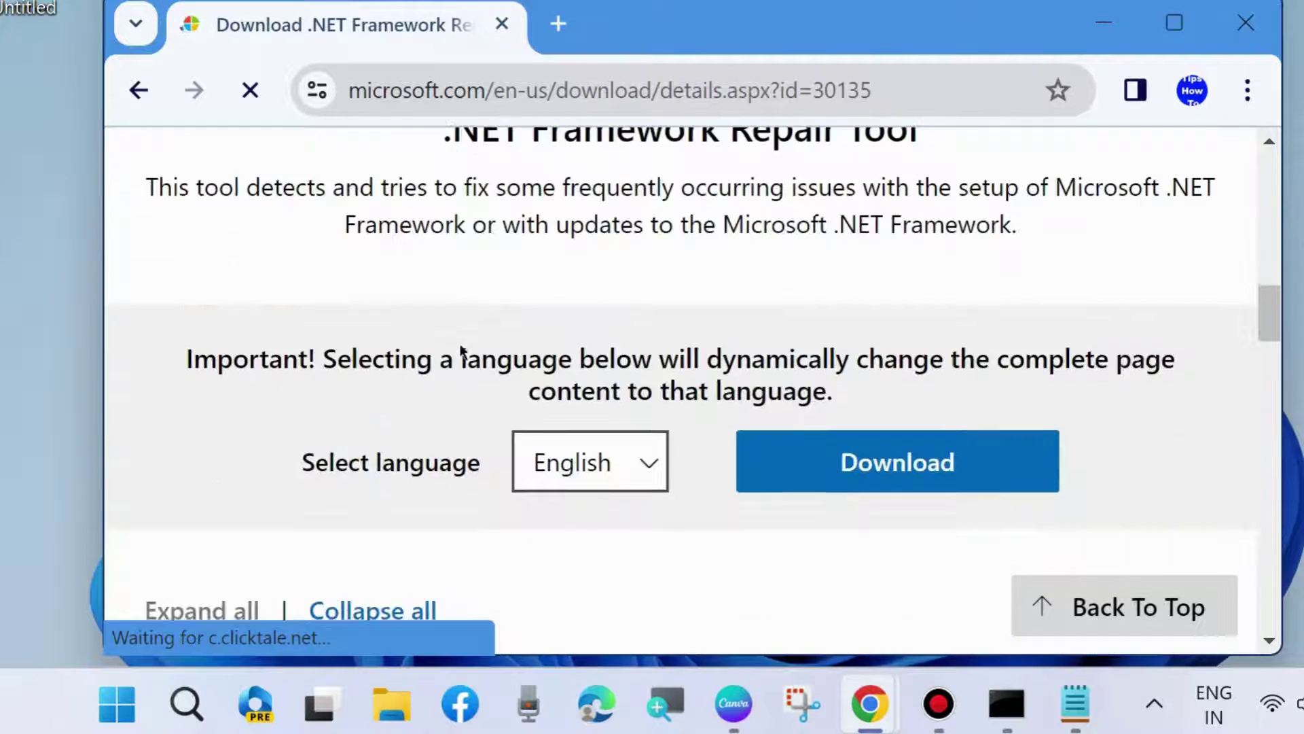
{"action": "left_click", "coordinate": [1269, 141]}
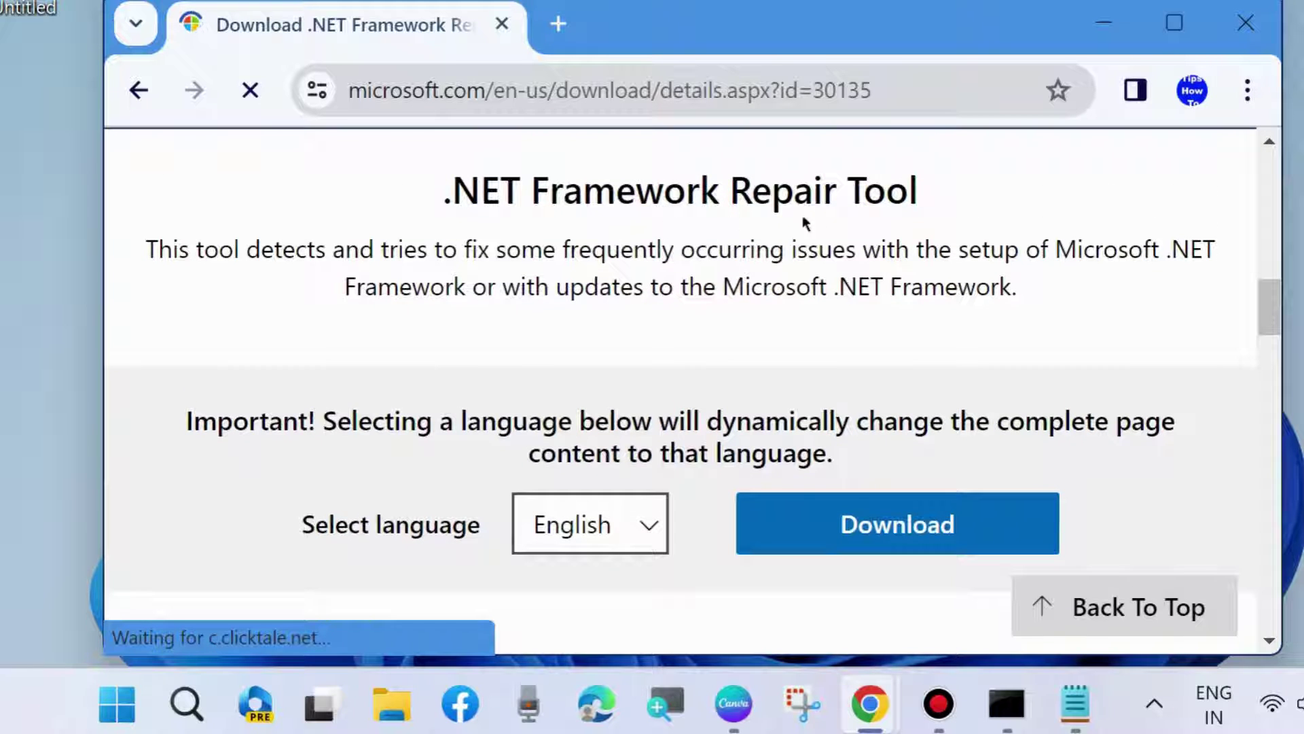
{"action": "left_click", "coordinate": [895, 529]}
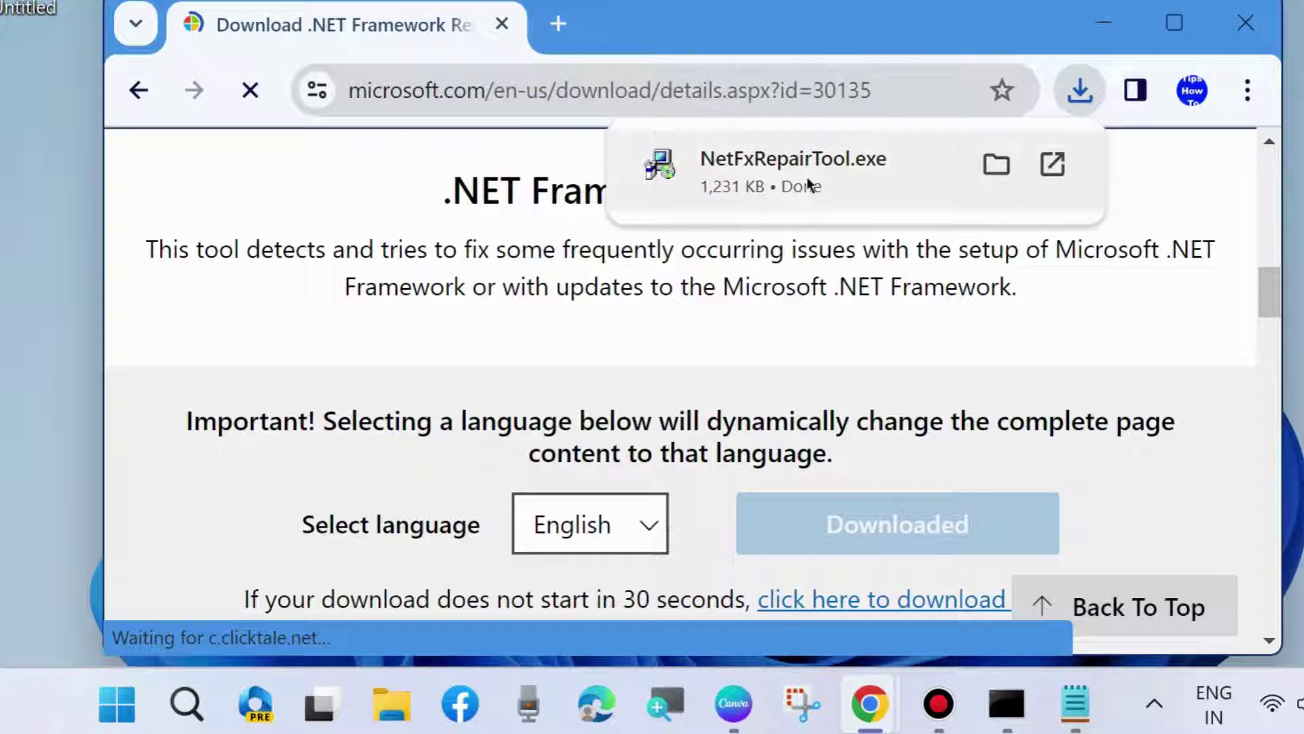
Run NetFxRepairTool.exe, accept the license, apply the recommended changes and finish
{"action": "left_click", "coordinate": [805, 173]}
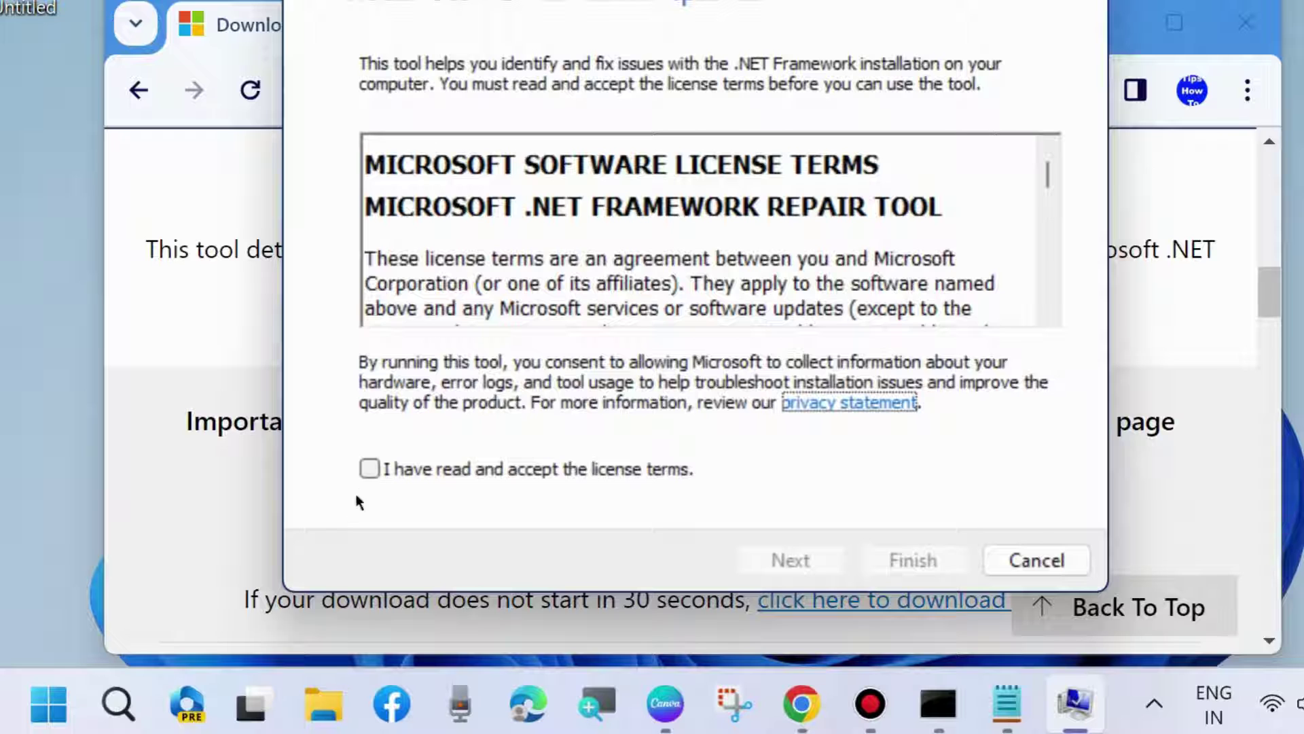
{"action": "left_click", "coordinate": [368, 469]}
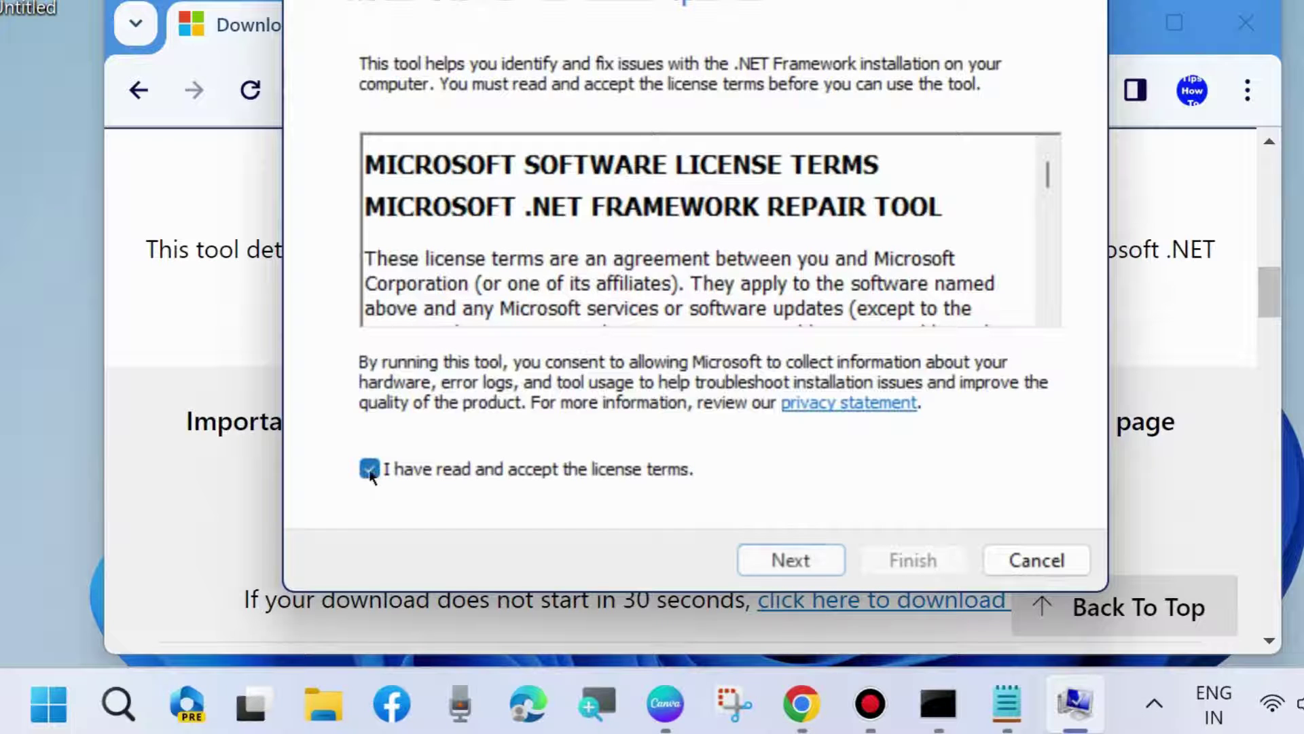
{"action": "left_click", "coordinate": [791, 560]}
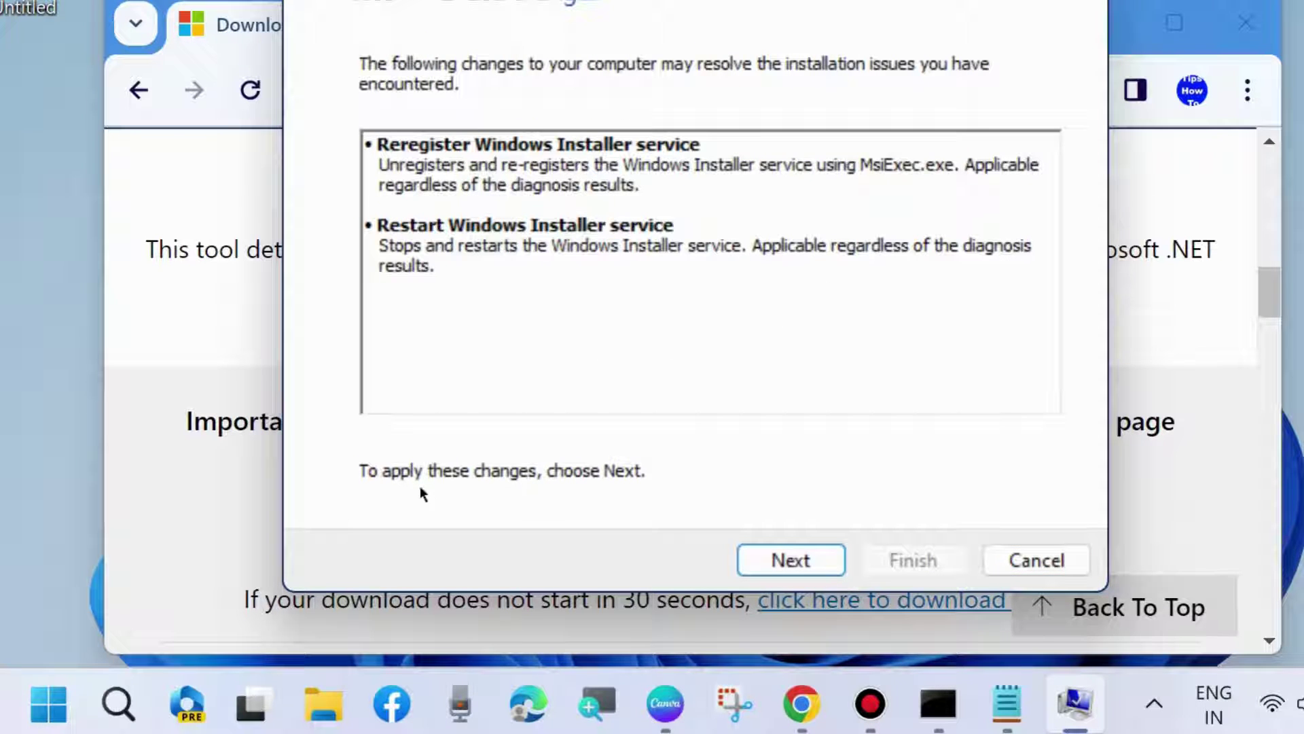
{"action": "left_click", "coordinate": [803, 563]}
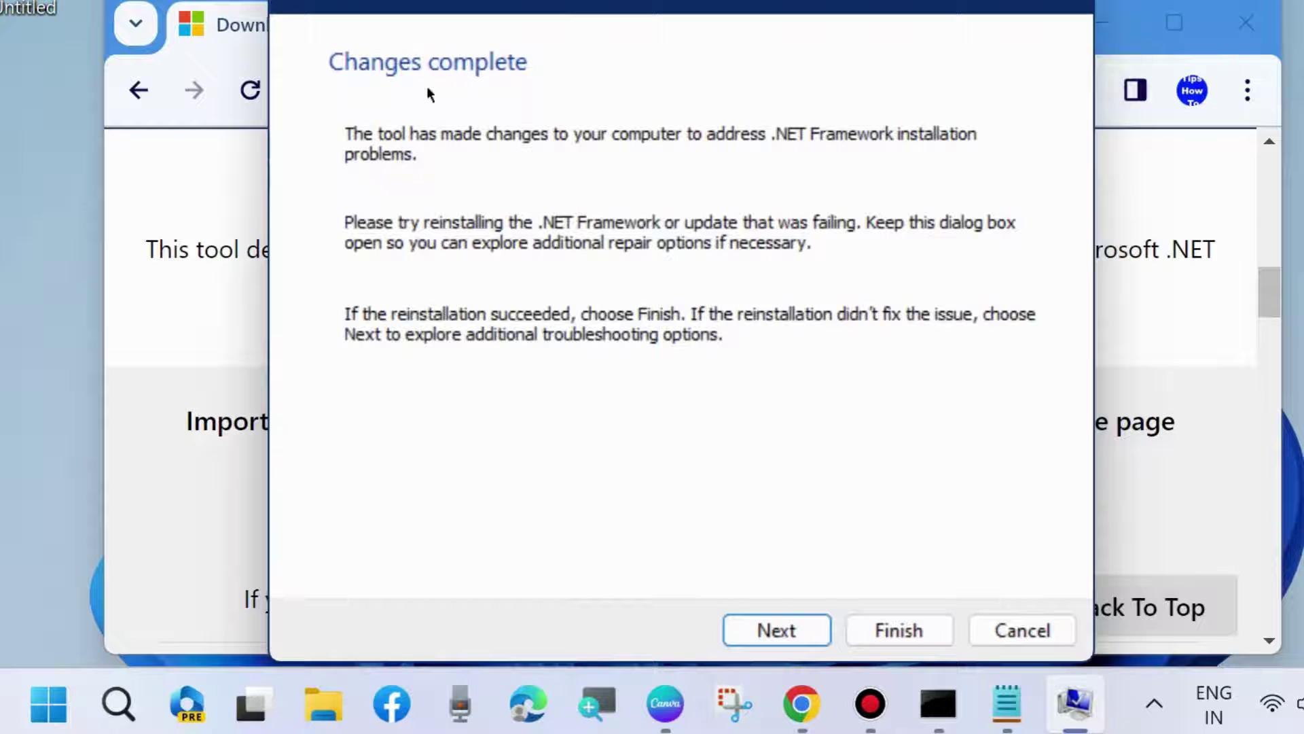
{"action": "left_click", "coordinate": [898, 631]}
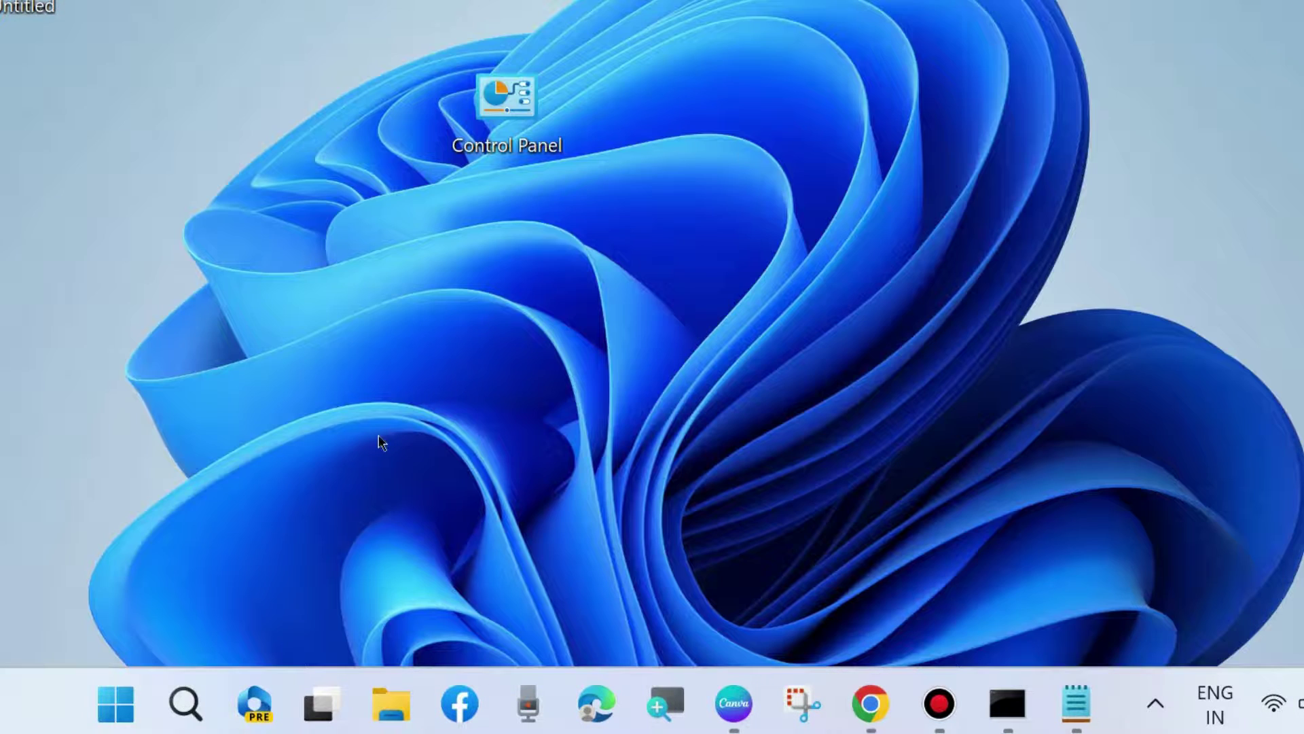
Launch Settings from the Start quick menu and go to Privacy & security
{"action": "right_click", "coordinate": [105, 712]}
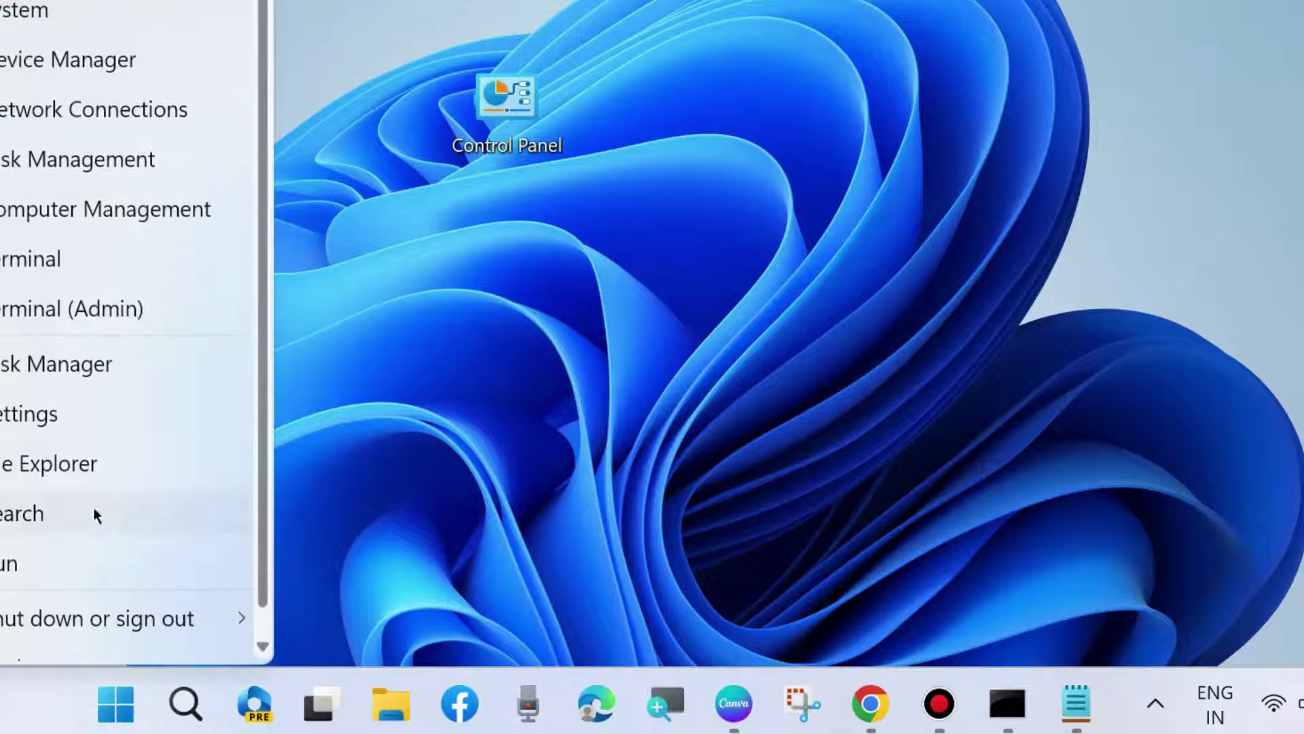
{"action": "left_click", "coordinate": [24, 413]}
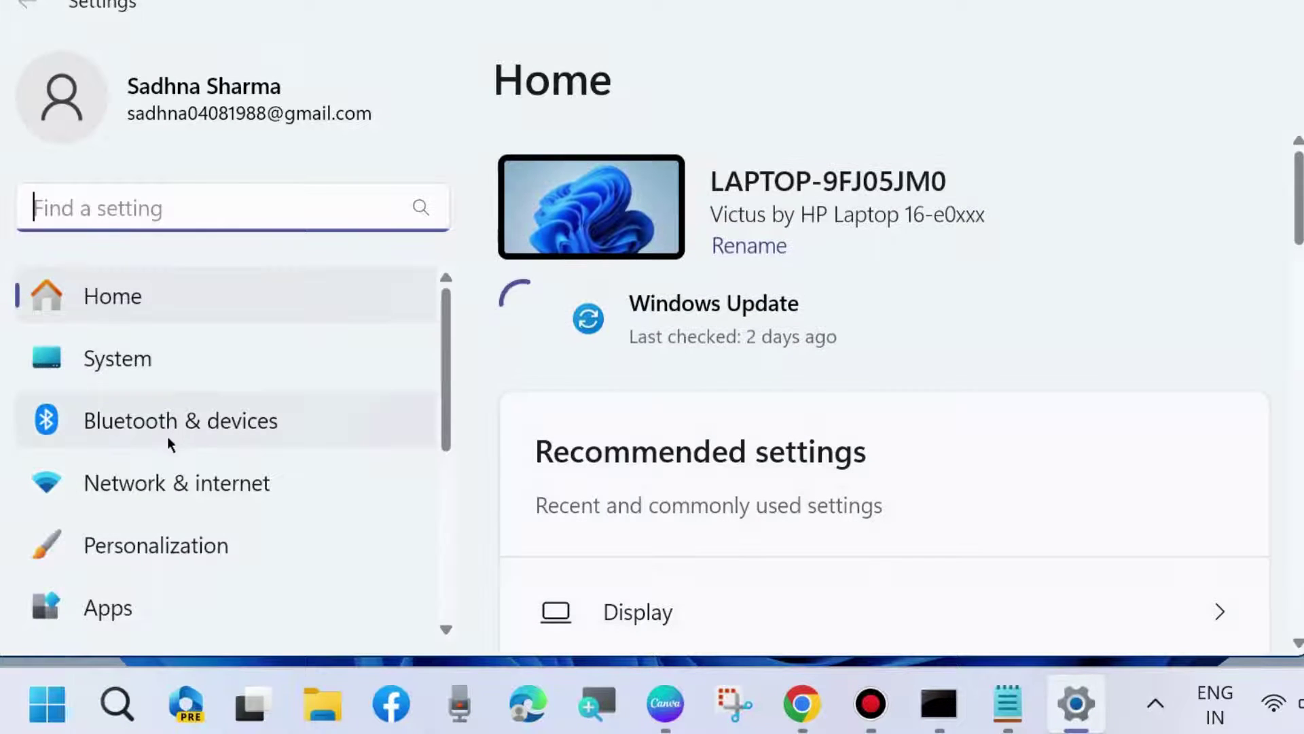
{"action": "scroll", "coordinate": [164, 454], "scroll_direction": "down", "scroll_amount": 2}
{"action": "scroll", "coordinate": [163, 455], "scroll_direction": "down", "scroll_amount": 3}
{"action": "left_click", "coordinate": [166, 553]}
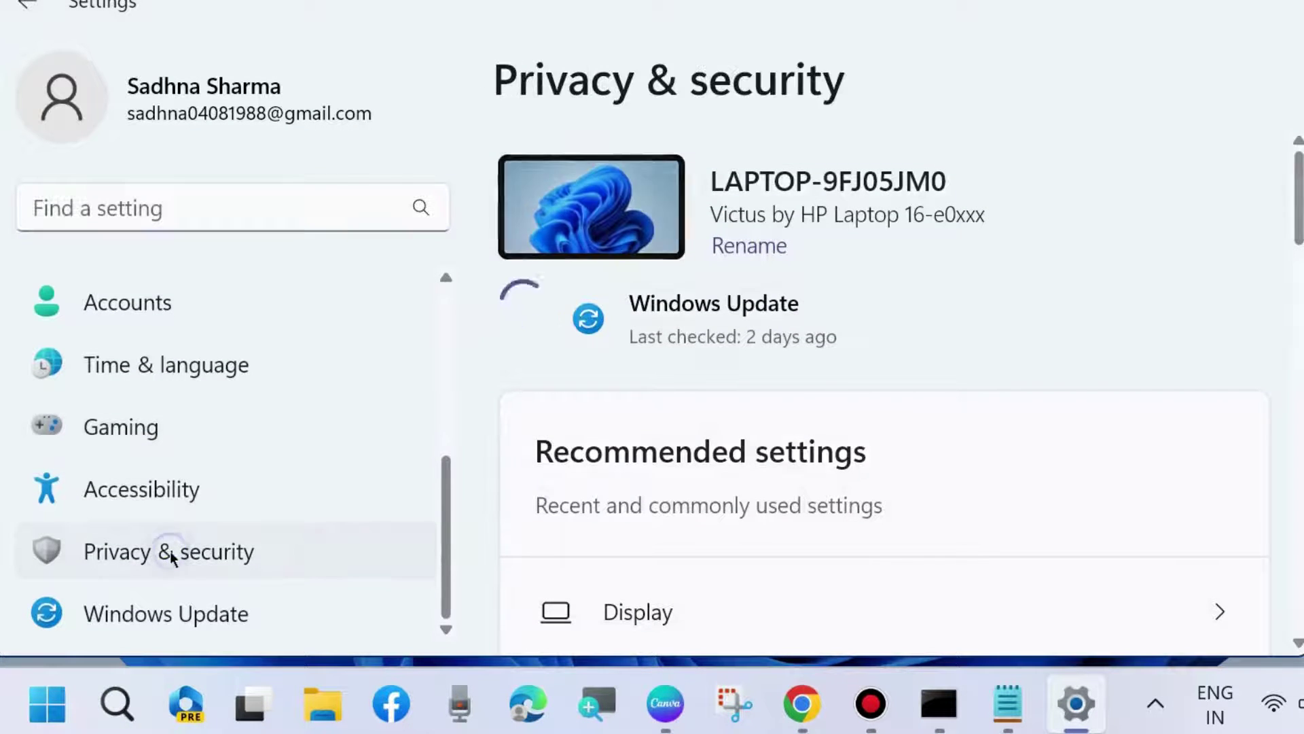
{"action": "scroll", "coordinate": [755, 400], "scroll_direction": "down", "scroll_amount": 2}
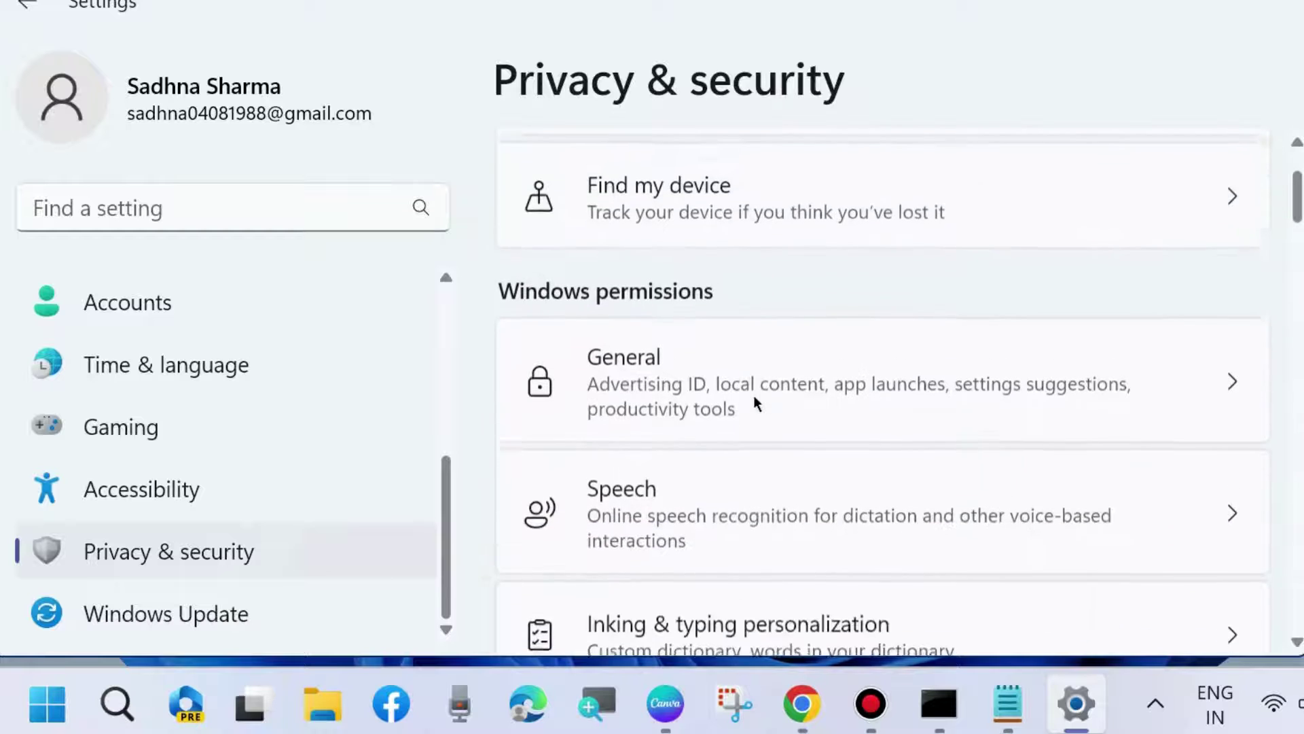
{"action": "scroll", "coordinate": [755, 400], "scroll_direction": "down", "scroll_amount": 2}
{"action": "scroll", "coordinate": [755, 401], "scroll_direction": "down", "scroll_amount": 2}
{"action": "scroll", "coordinate": [755, 401], "scroll_direction": "down", "scroll_amount": 2}
{"action": "scroll", "coordinate": [756, 400], "scroll_direction": "down", "scroll_amount": 2}
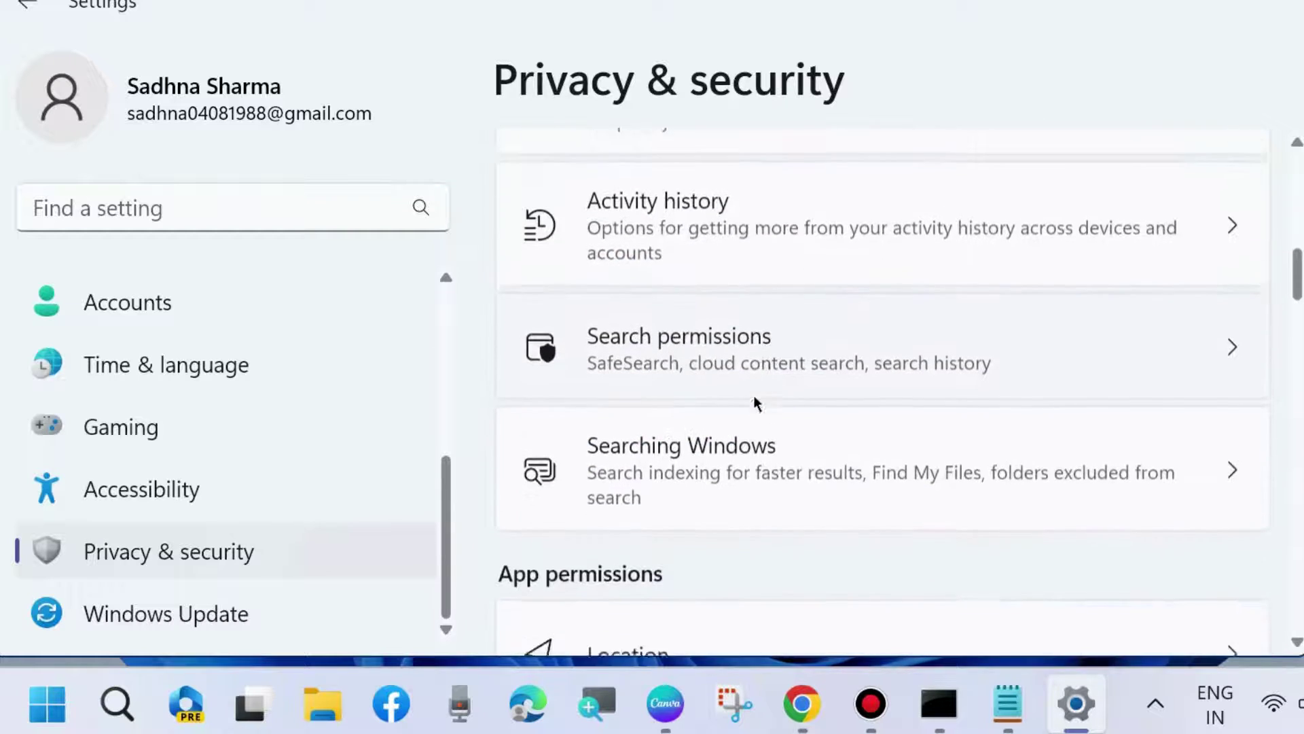
{"action": "scroll", "coordinate": [755, 400], "scroll_direction": "down", "scroll_amount": 2}
{"action": "scroll", "coordinate": [754, 401], "scroll_direction": "down", "scroll_amount": 2}
{"action": "scroll", "coordinate": [755, 400], "scroll_direction": "down", "scroll_amount": 3}
{"action": "scroll", "coordinate": [754, 403], "scroll_direction": "down", "scroll_amount": 2}
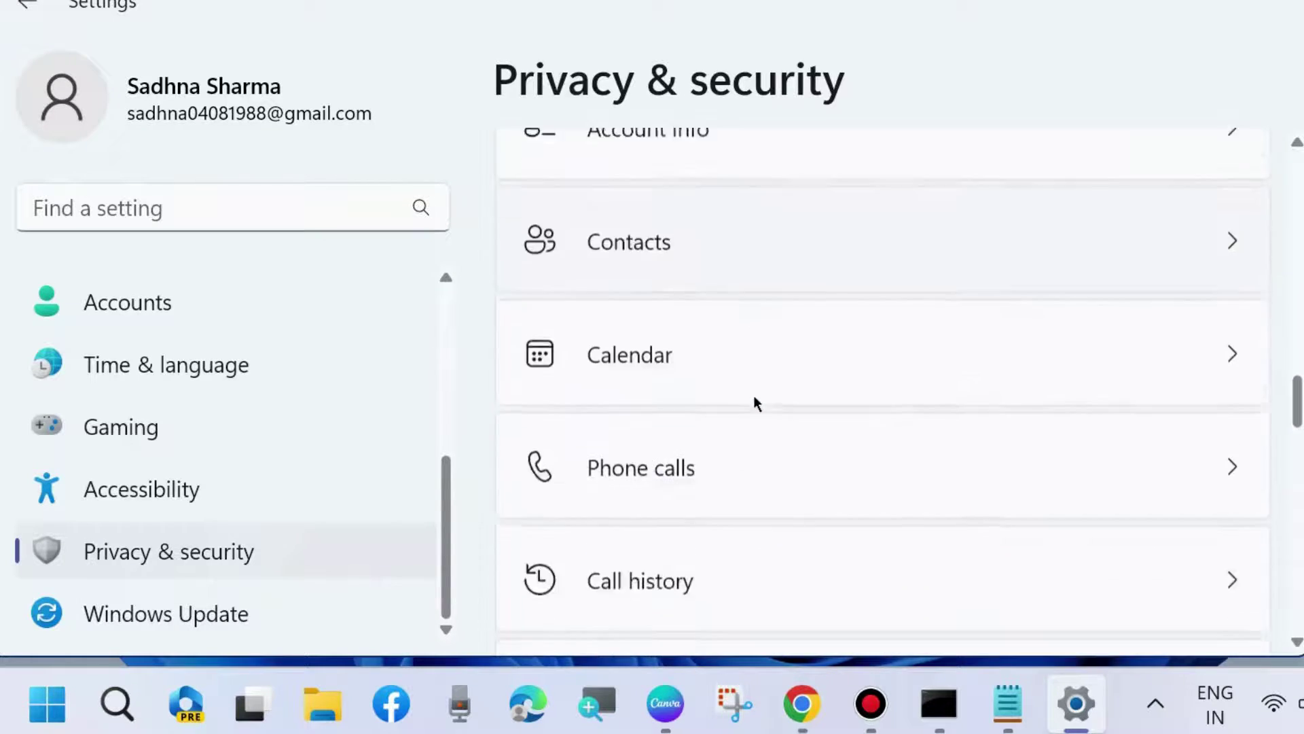
{"action": "scroll", "coordinate": [754, 403], "scroll_direction": "down", "scroll_amount": 2}
{"action": "scroll", "coordinate": [754, 402], "scroll_direction": "down", "scroll_amount": 2}
{"action": "scroll", "coordinate": [754, 402], "scroll_direction": "down", "scroll_amount": 2}
{"action": "scroll", "coordinate": [755, 402], "scroll_direction": "down", "scroll_amount": 2}
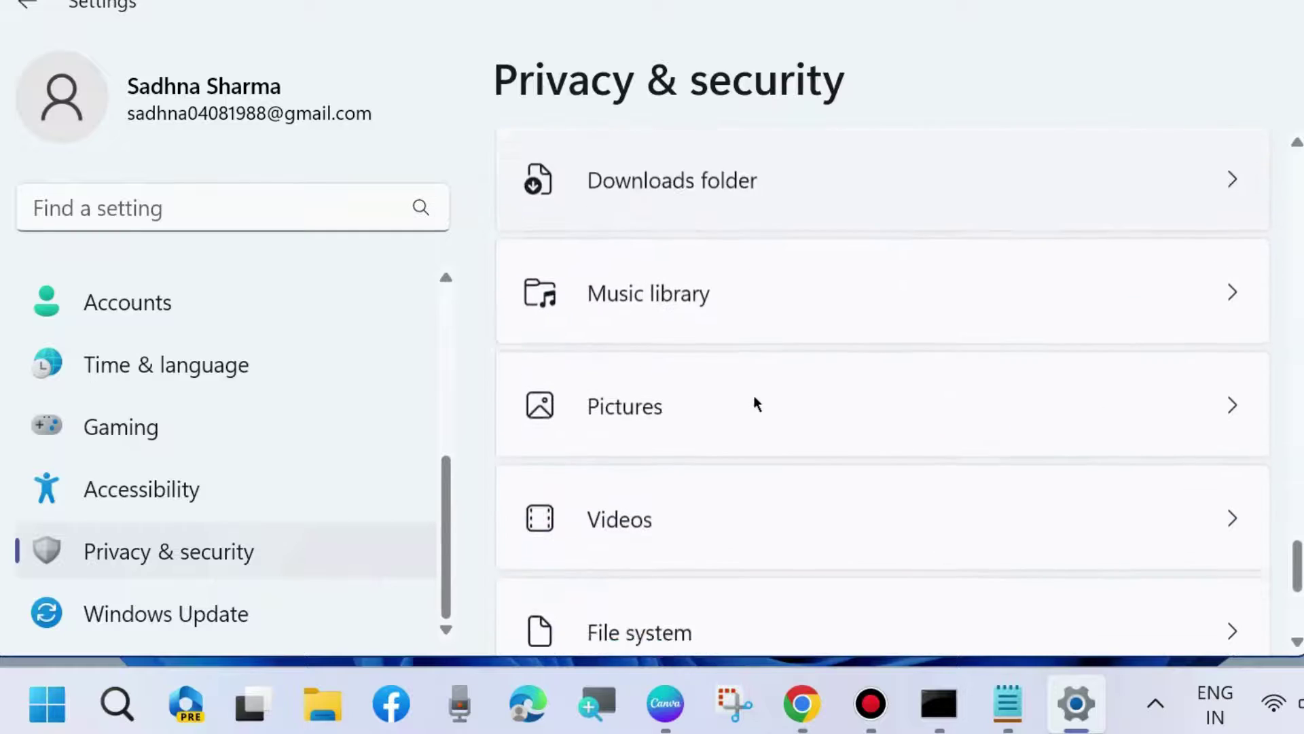
{"action": "scroll", "coordinate": [755, 402], "scroll_direction": "down", "scroll_amount": 3}
{"action": "scroll", "coordinate": [837, 387], "scroll_direction": "up", "scroll_amount": 5}
{"action": "scroll", "coordinate": [836, 388], "scroll_direction": "up", "scroll_amount": 1}
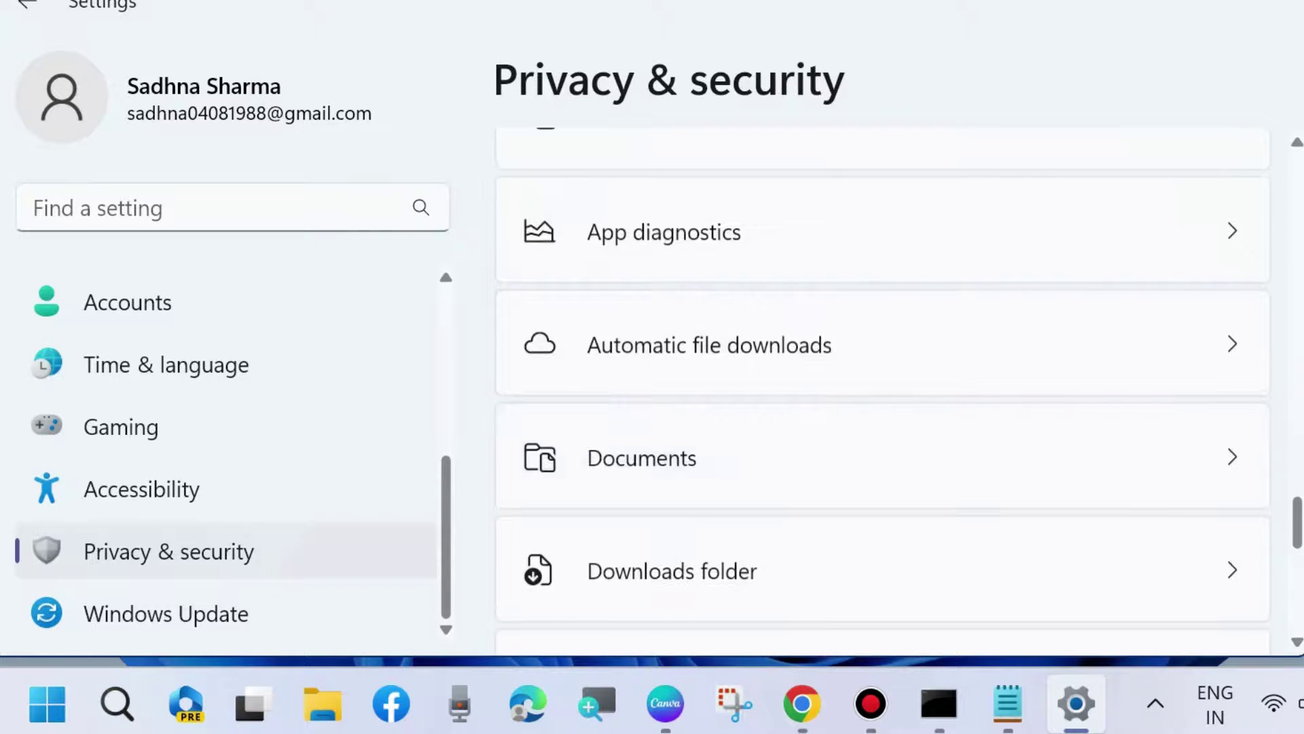
{"action": "scroll", "coordinate": [837, 388], "scroll_direction": "up", "scroll_amount": 10}
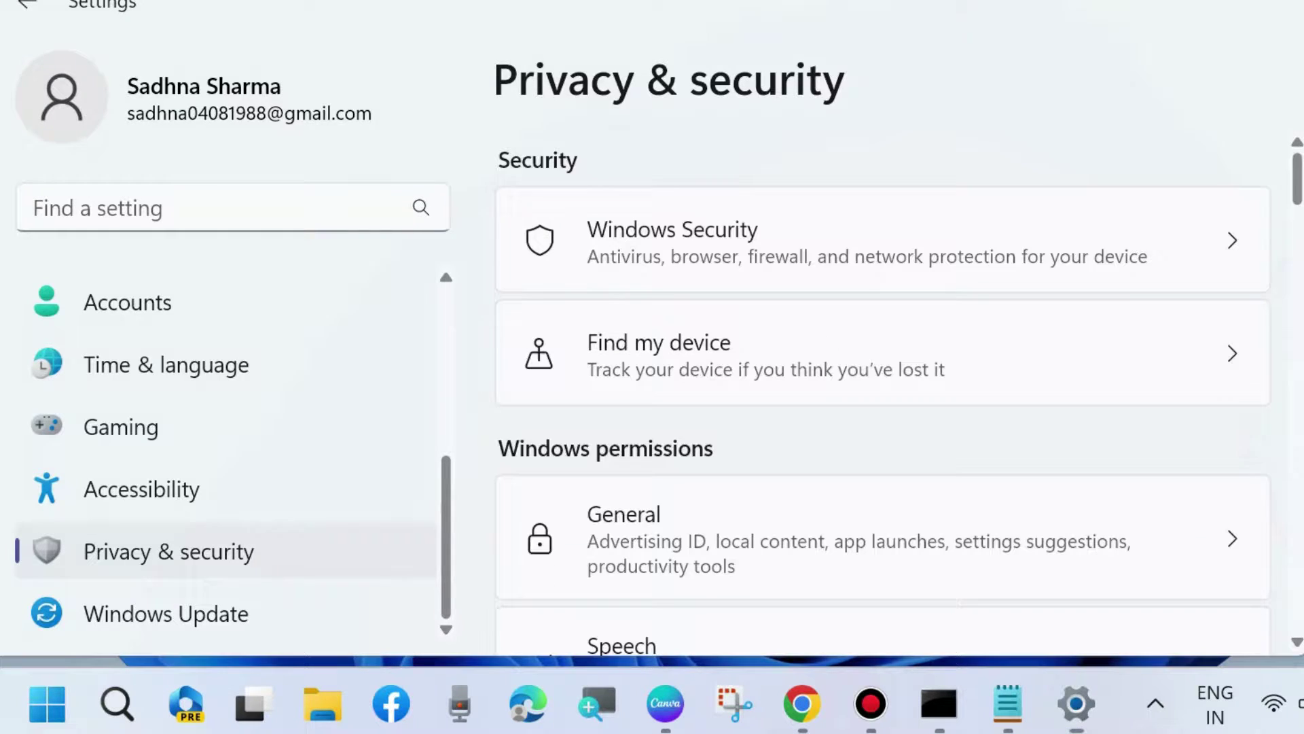
Switch Memory integrity off under Device security's Core isolation details
{"action": "left_click", "coordinate": [664, 237]}
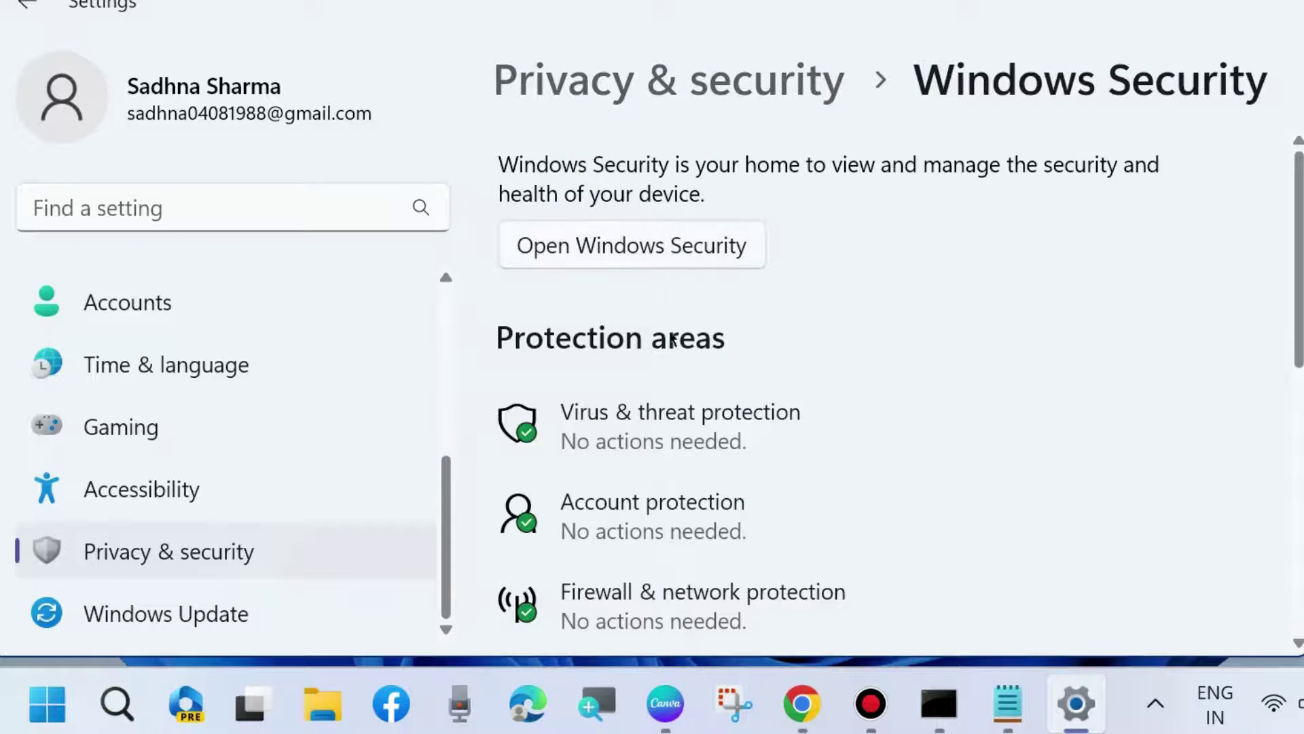
{"action": "scroll", "coordinate": [678, 367], "scroll_direction": "down", "scroll_amount": 1}
{"action": "scroll", "coordinate": [677, 368], "scroll_direction": "down", "scroll_amount": 1}
{"action": "scroll", "coordinate": [678, 367], "scroll_direction": "down", "scroll_amount": 1}
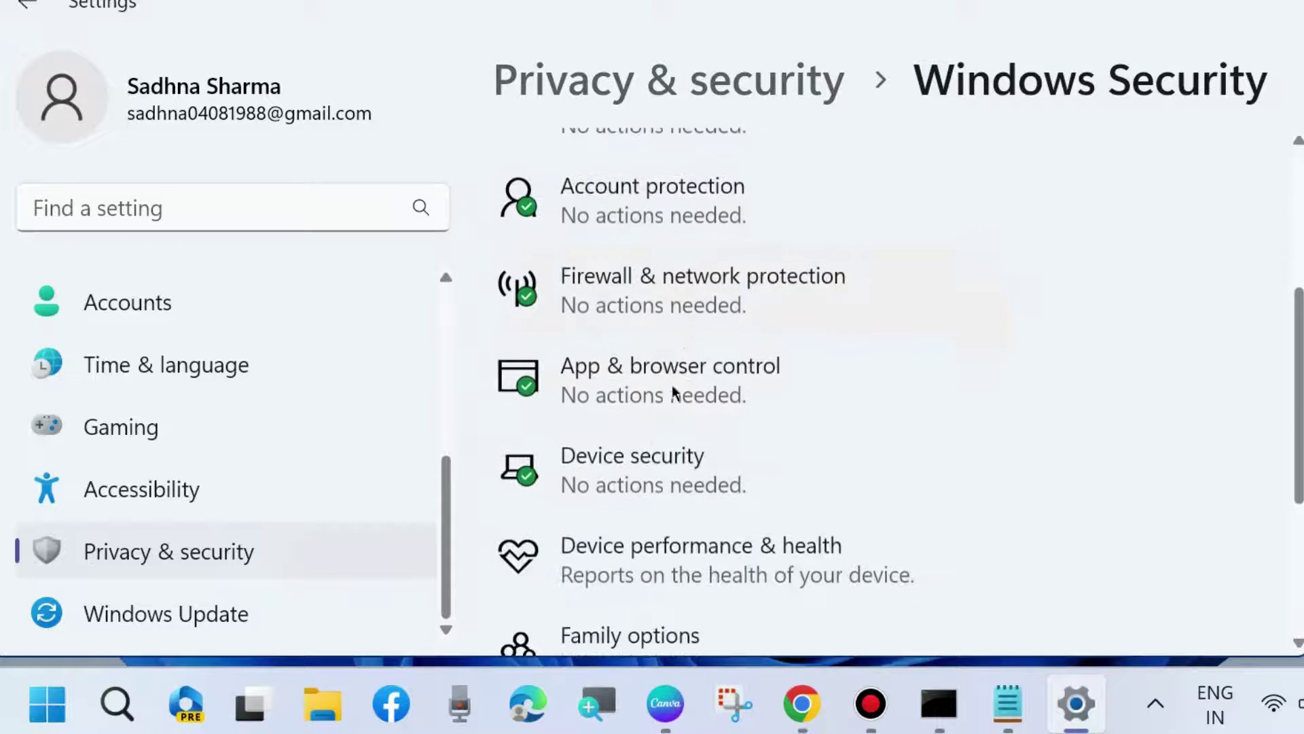
{"action": "left_click", "coordinate": [628, 469]}
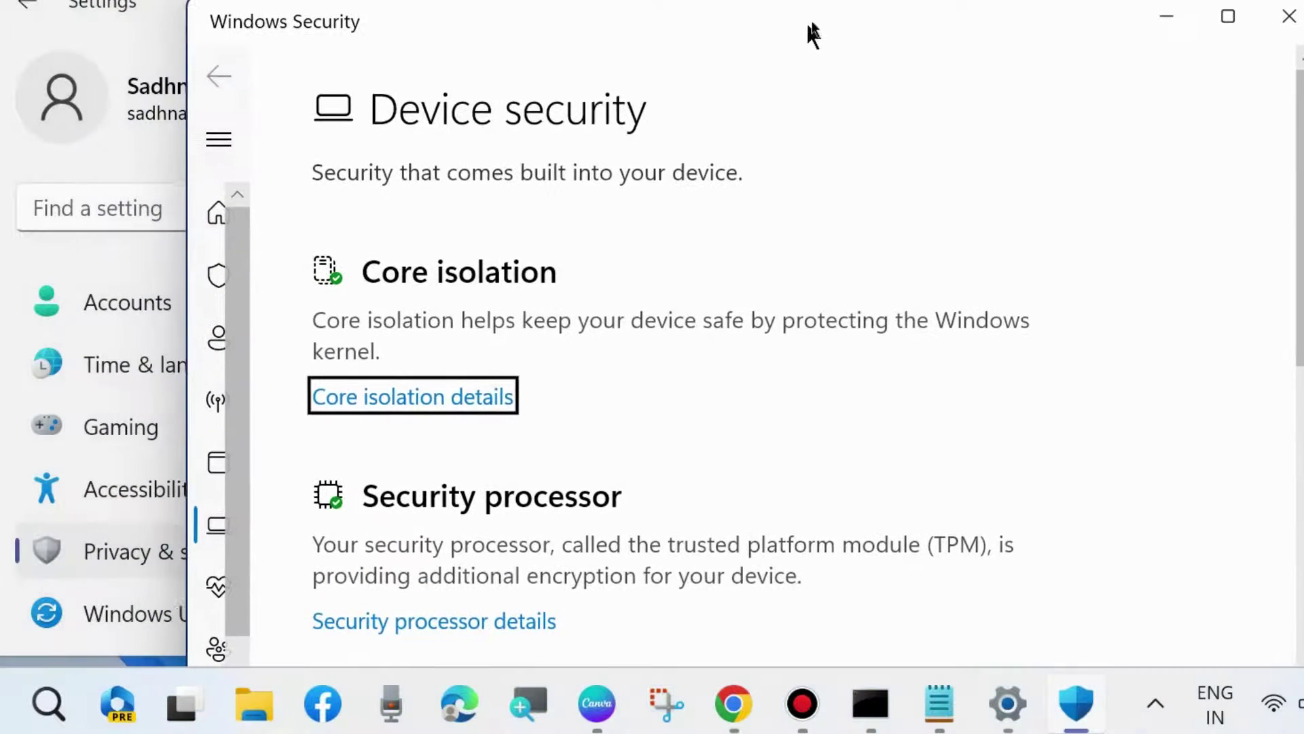
{"action": "left_click", "coordinate": [451, 401]}
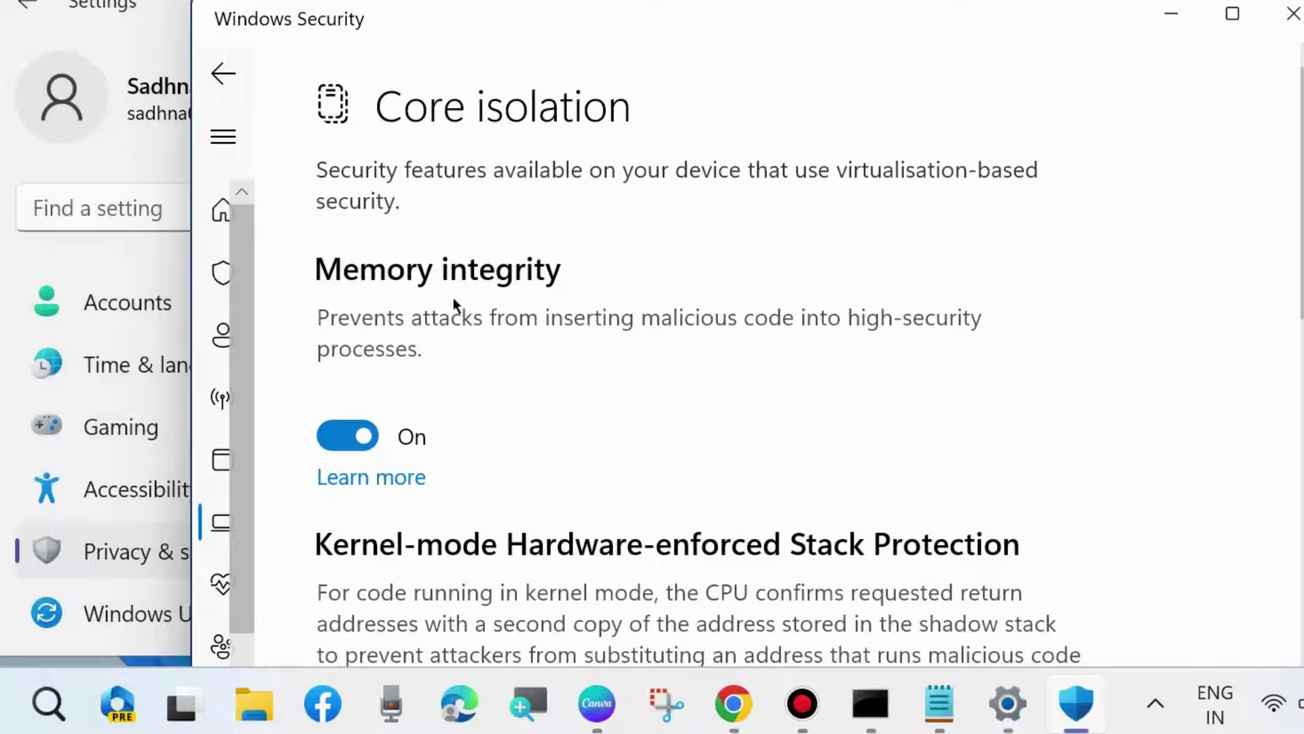
{"action": "left_click", "coordinate": [348, 445]}
{"action": "left_click", "coordinate": [341, 438]}
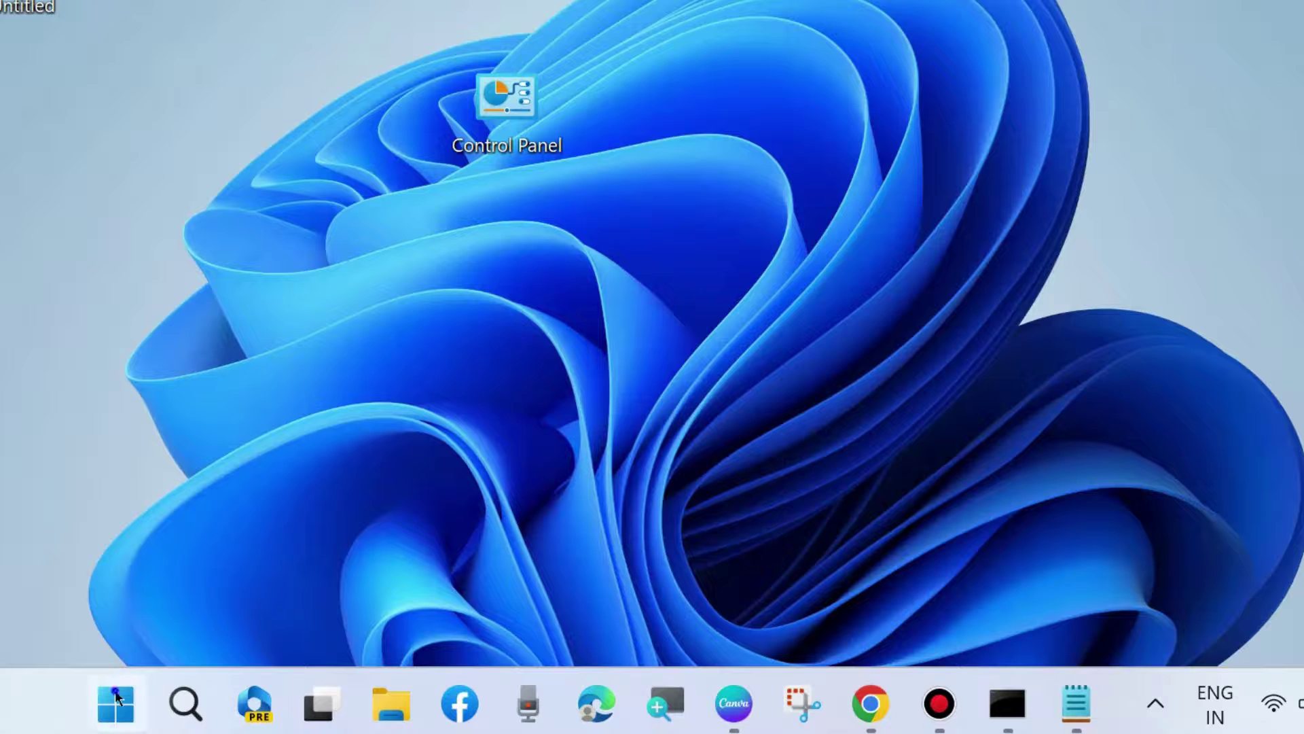
Start a Windows Update check from Settings, then close Settings
{"action": "right_click", "coordinate": [115, 703]}
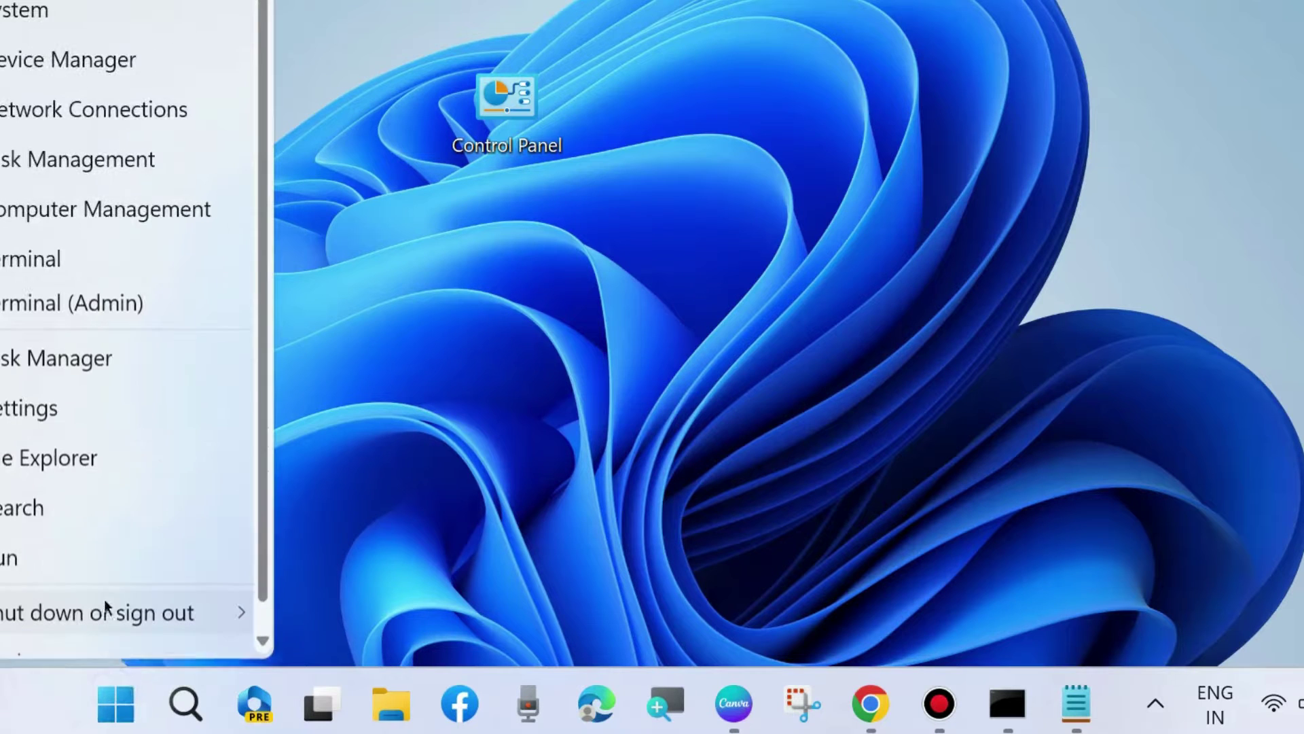
{"action": "left_click", "coordinate": [30, 414]}
{"action": "scroll", "coordinate": [213, 449], "scroll_direction": "down", "scroll_amount": 3}
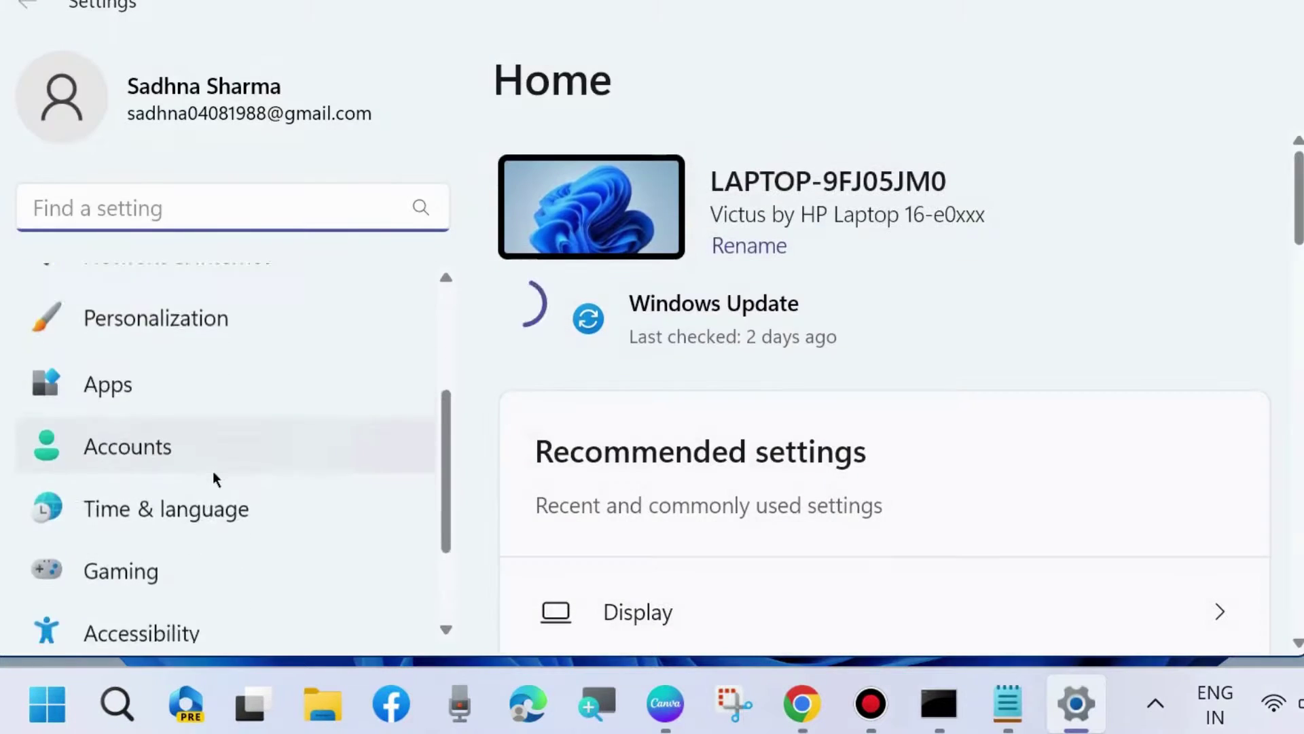
{"action": "scroll", "coordinate": [163, 616], "scroll_direction": "down", "scroll_amount": 2}
{"action": "left_click", "coordinate": [161, 615]}
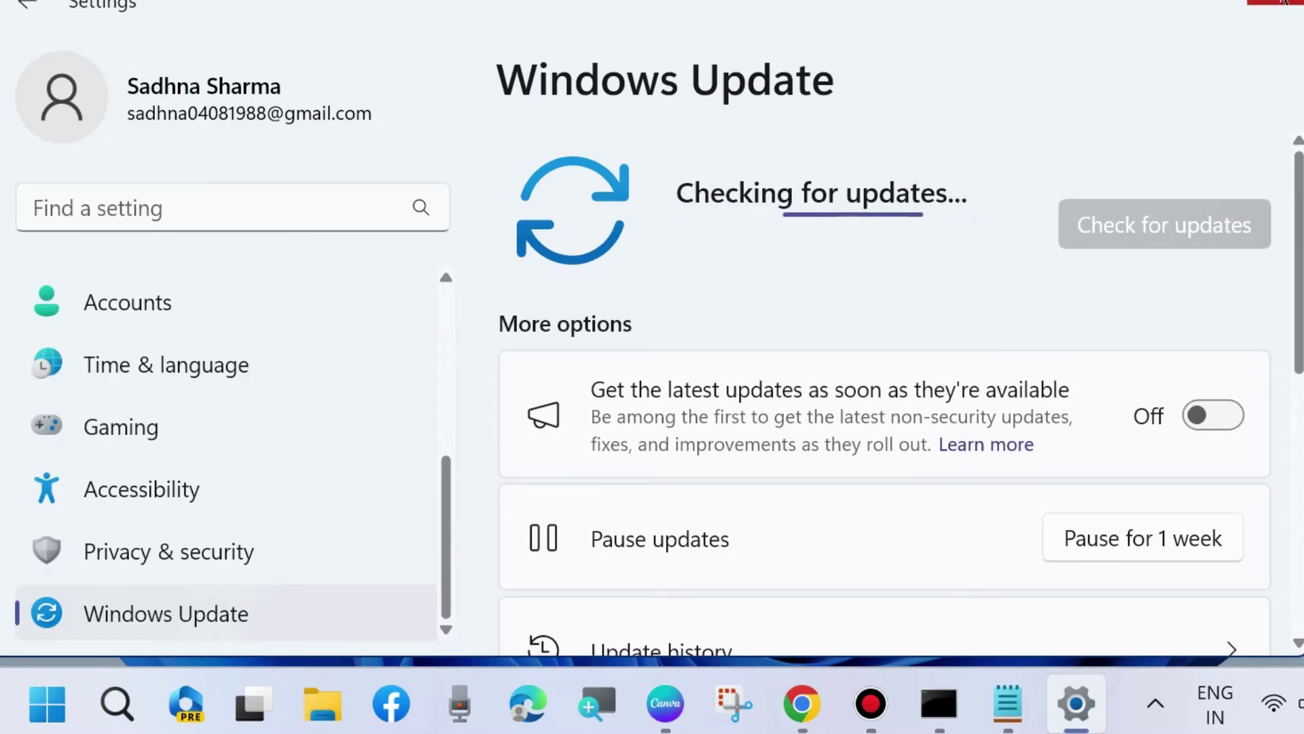
{"action": "left_click", "coordinate": [1282, 3]}
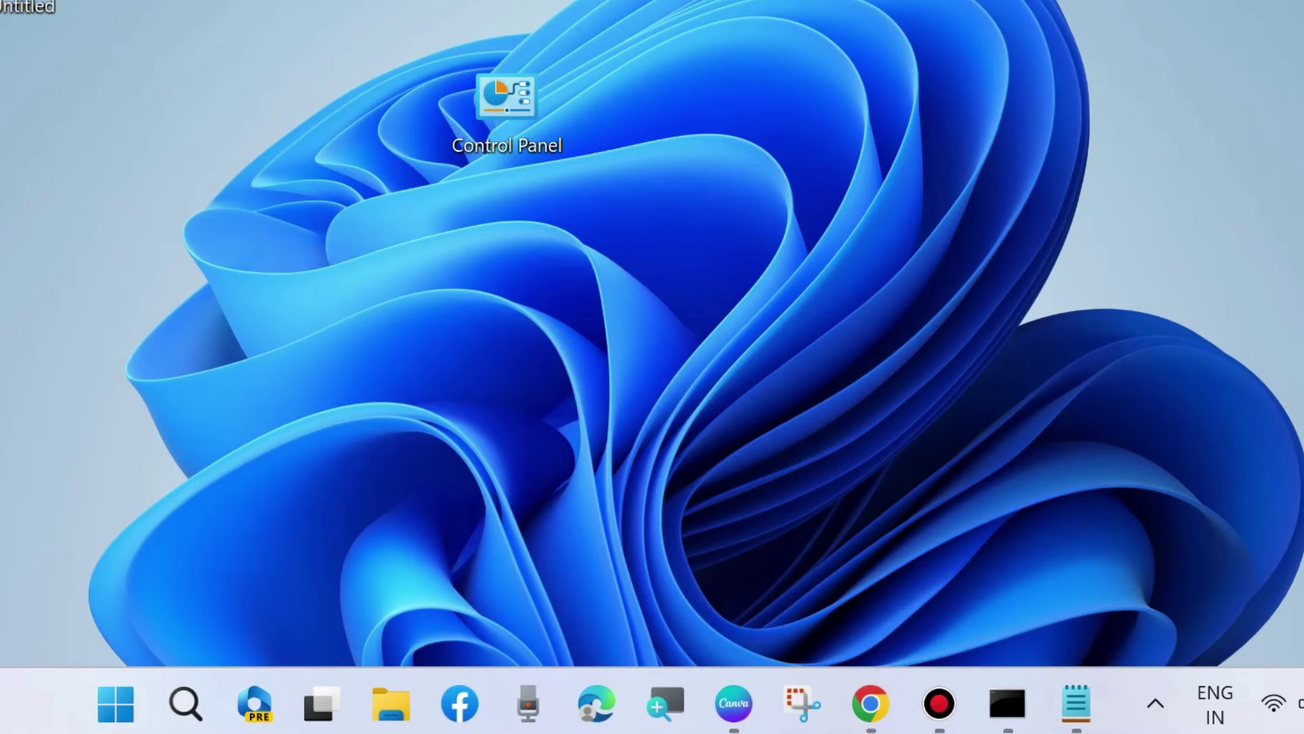